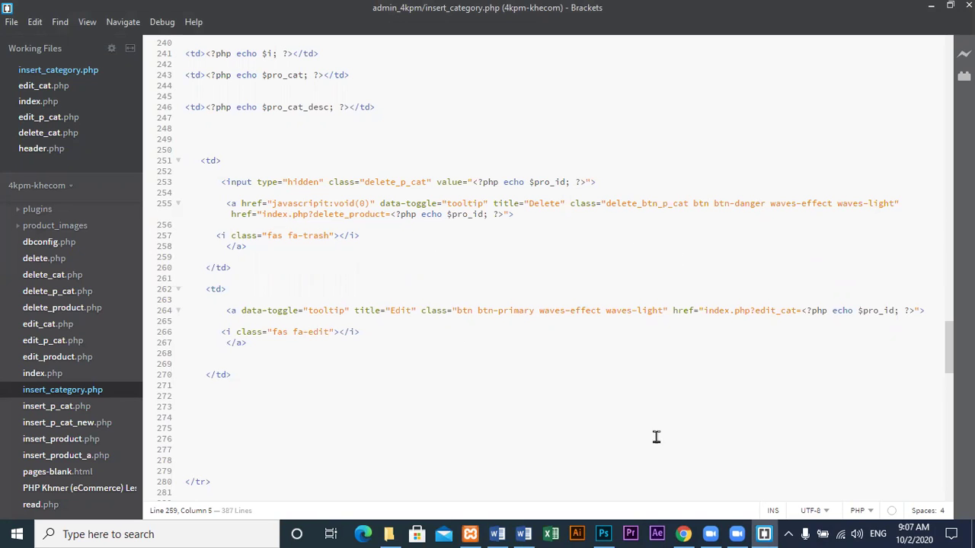
- Open the 4K Power Media channel's PHP-Lesson (eCommerce) playlist and browse its nine lessons
left_click(682, 533)
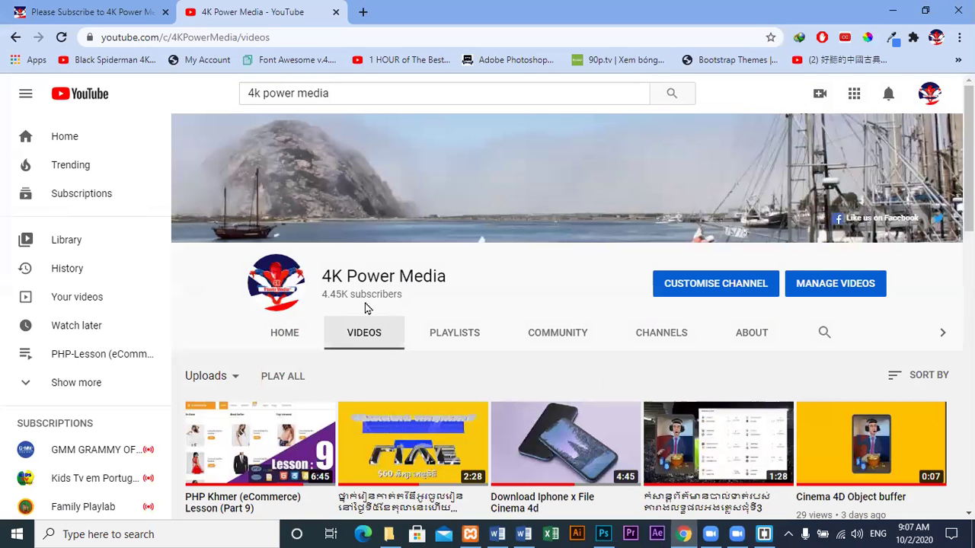
scroll(363, 307, "down", 2)
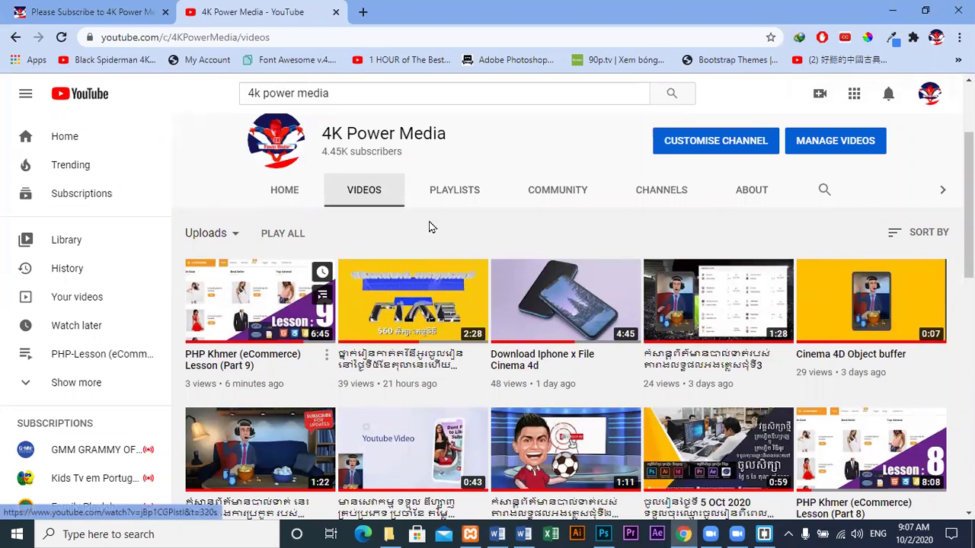
left_click(450, 190)
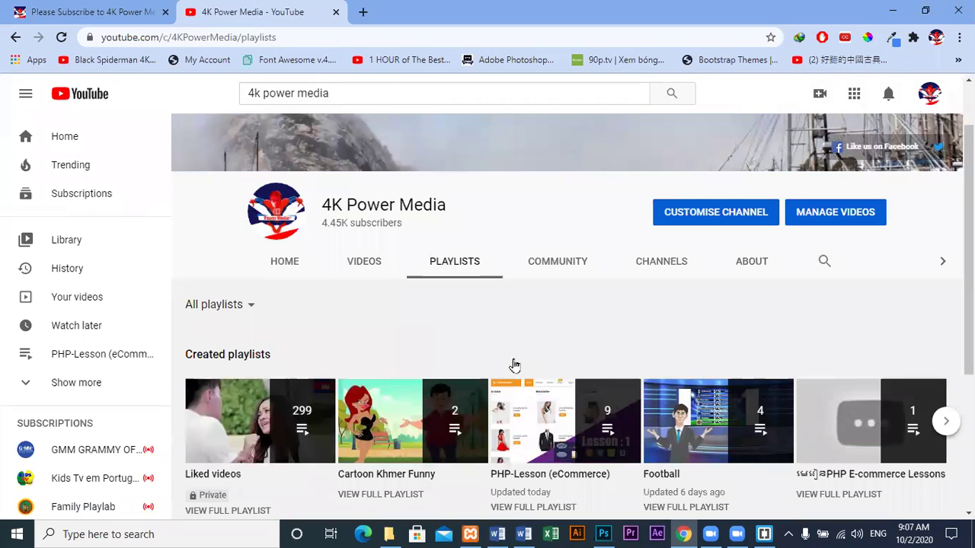
left_click(515, 396)
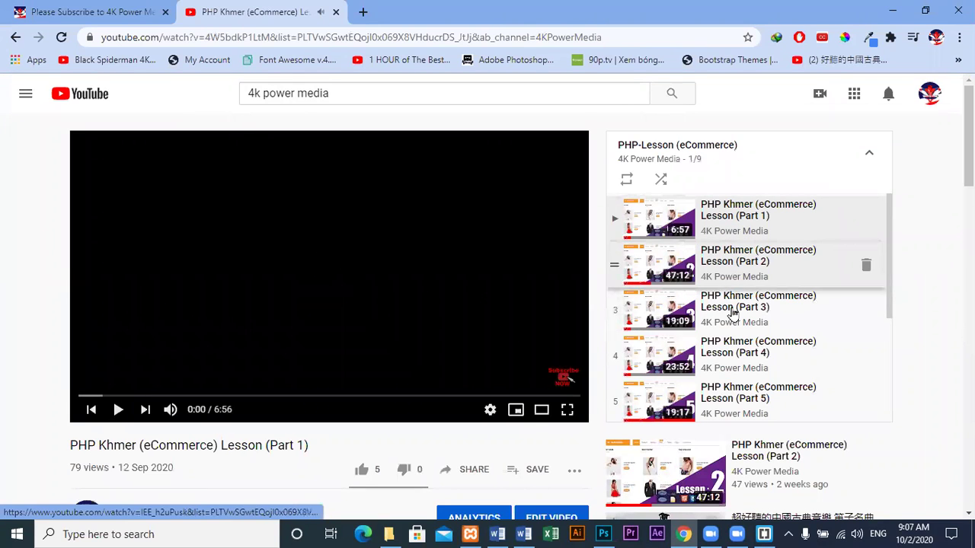
scroll(731, 314, "down", 1)
scroll(736, 341, "down", 1)
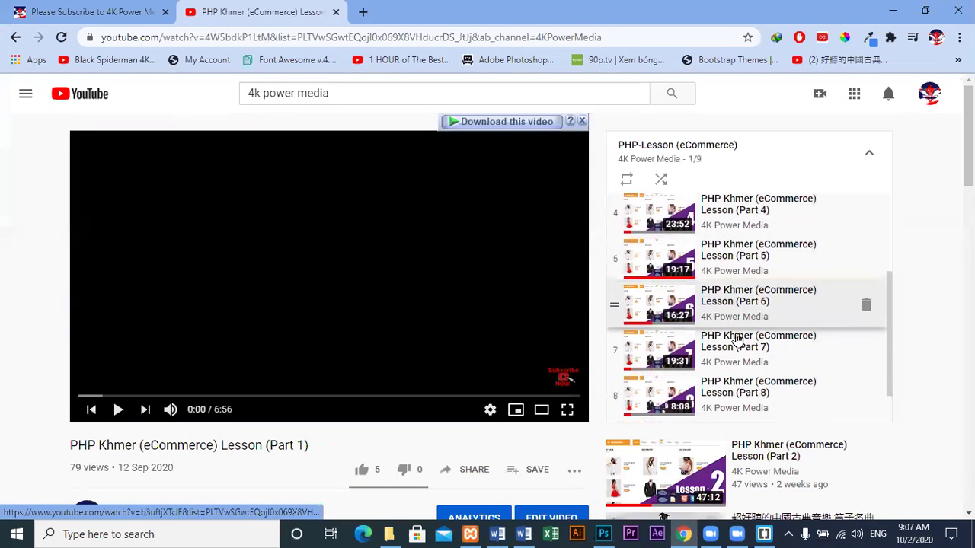
scroll(733, 346, "down", 1)
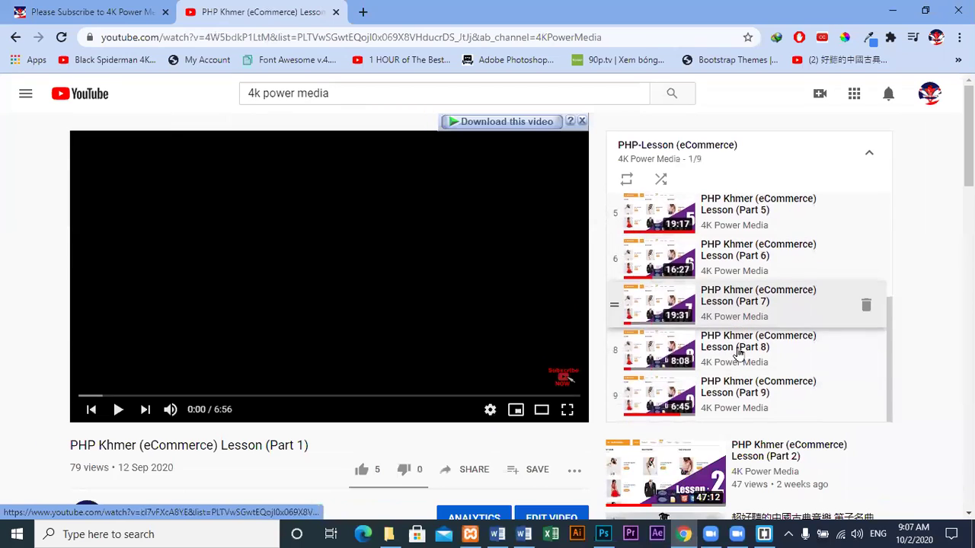
- Play Lesson (Part 9) muted, skip near the end and pause at 6:39
left_click(731, 398)
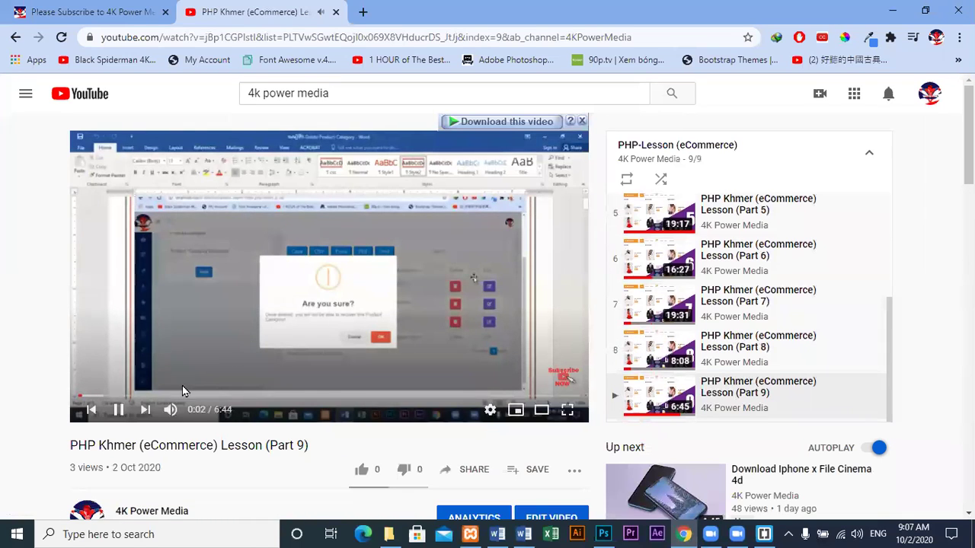
left_click(170, 409)
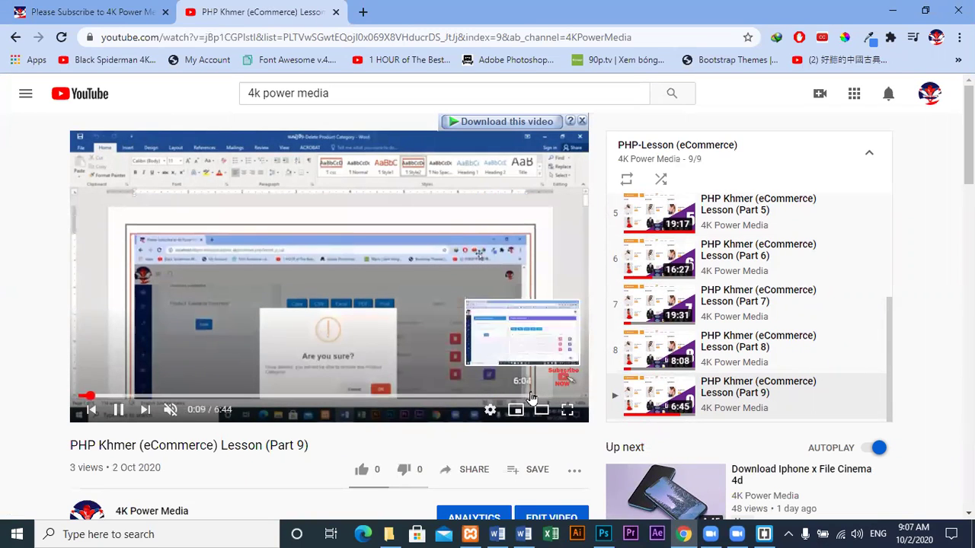
left_click(528, 396)
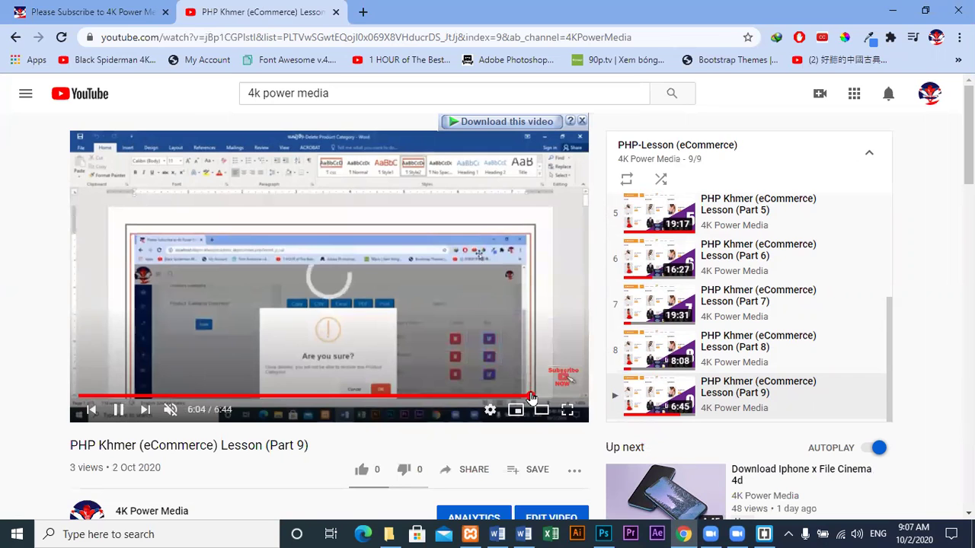
scroll(302, 332, "down", 1)
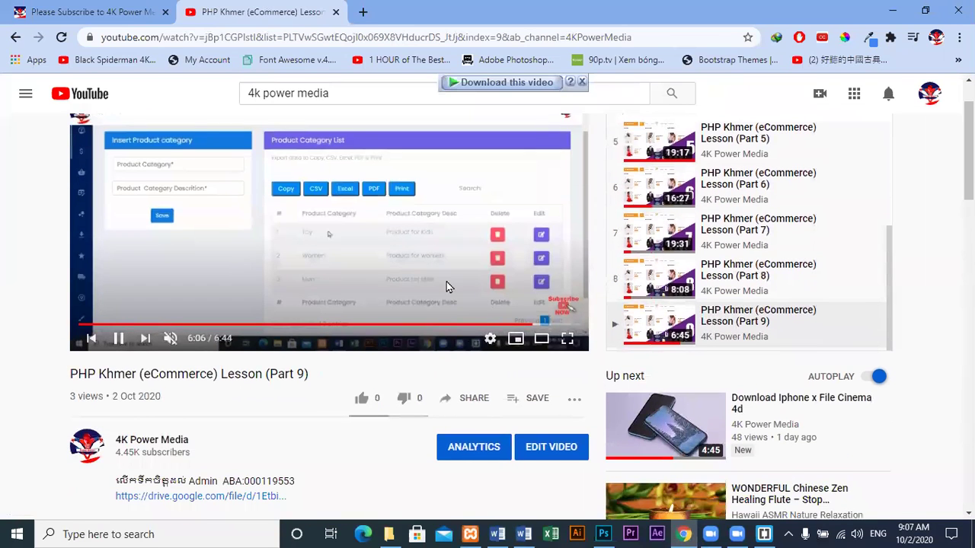
scroll(301, 332, "down", 1)
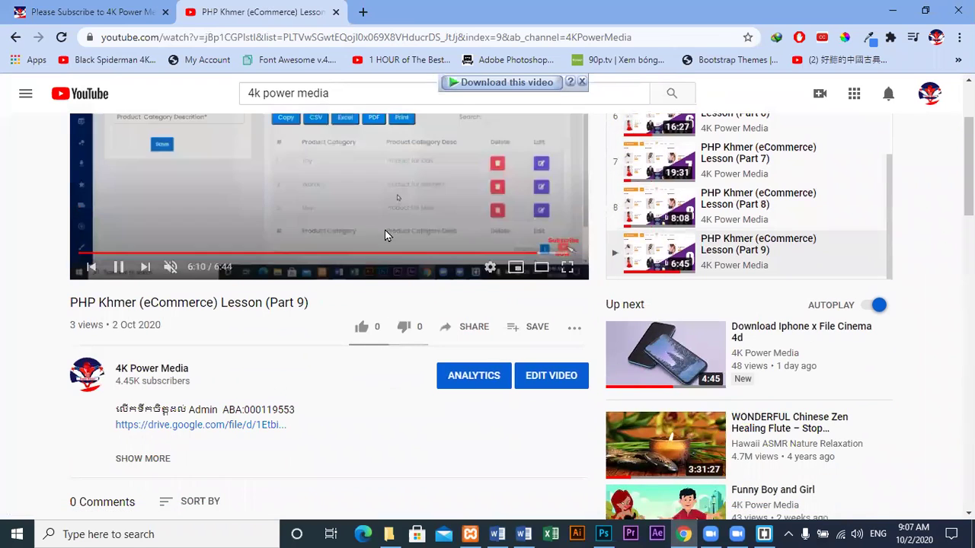
scroll(384, 230, "up", 2)
scroll(410, 340, "up", 1)
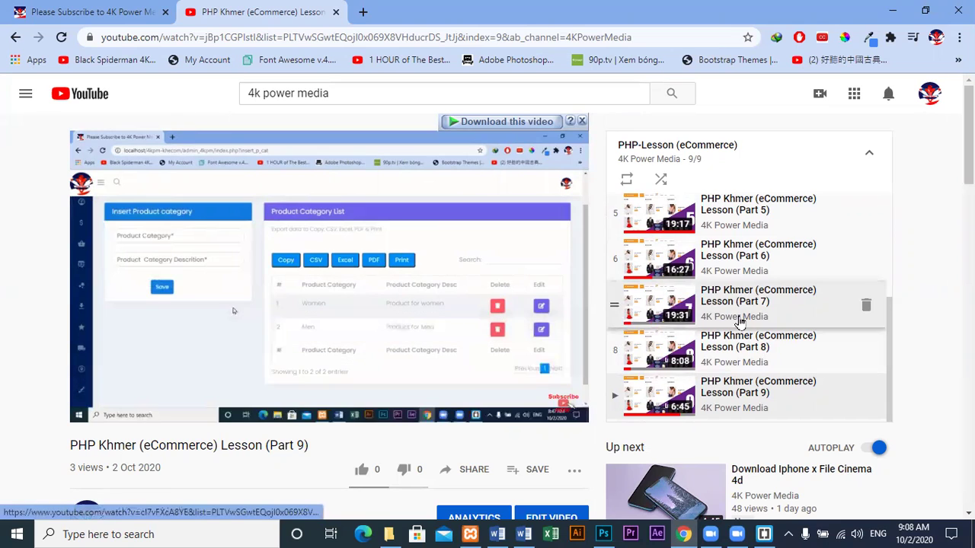
scroll(739, 324, "up", 3)
scroll(739, 324, "down", 3)
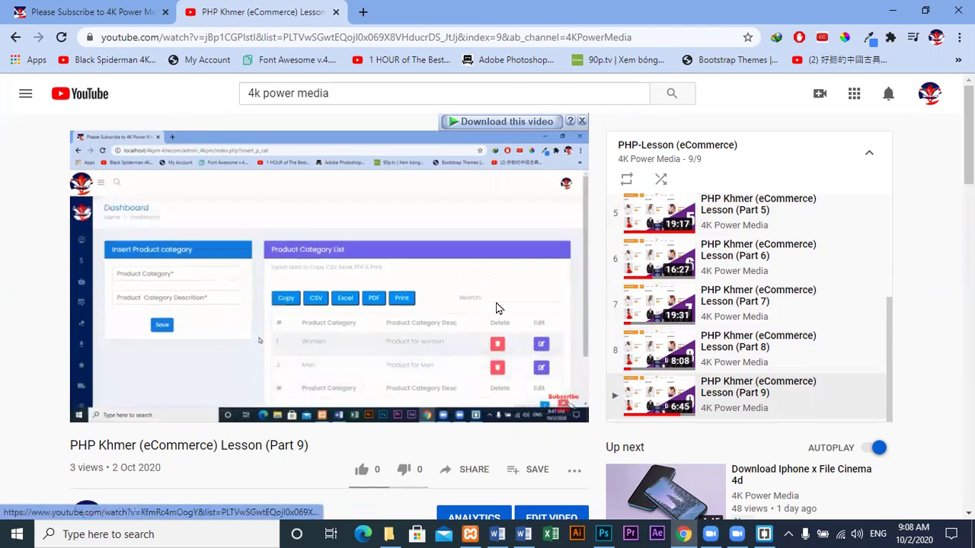
left_click(118, 409)
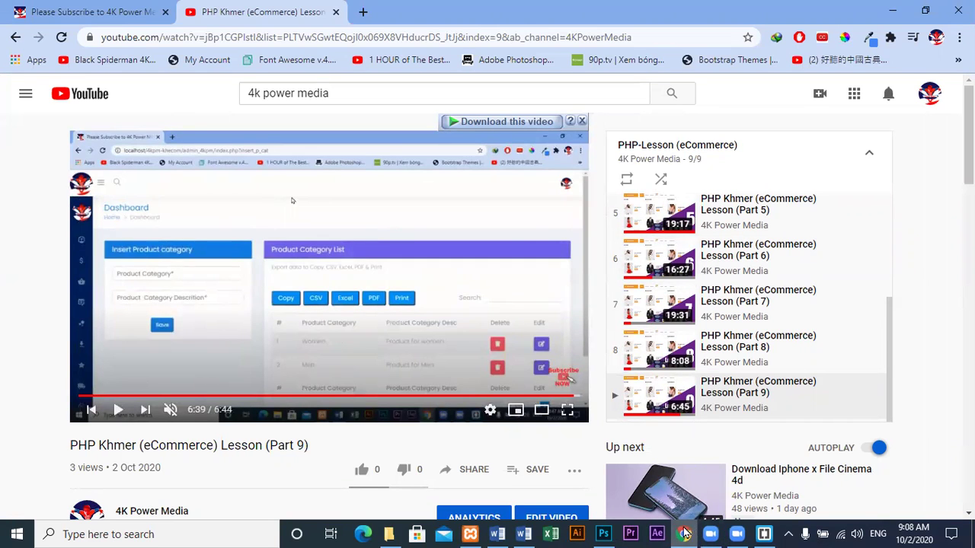
- Return to the E-Com Store admin and open Insert Category from the Categories menu
left_click(680, 472)
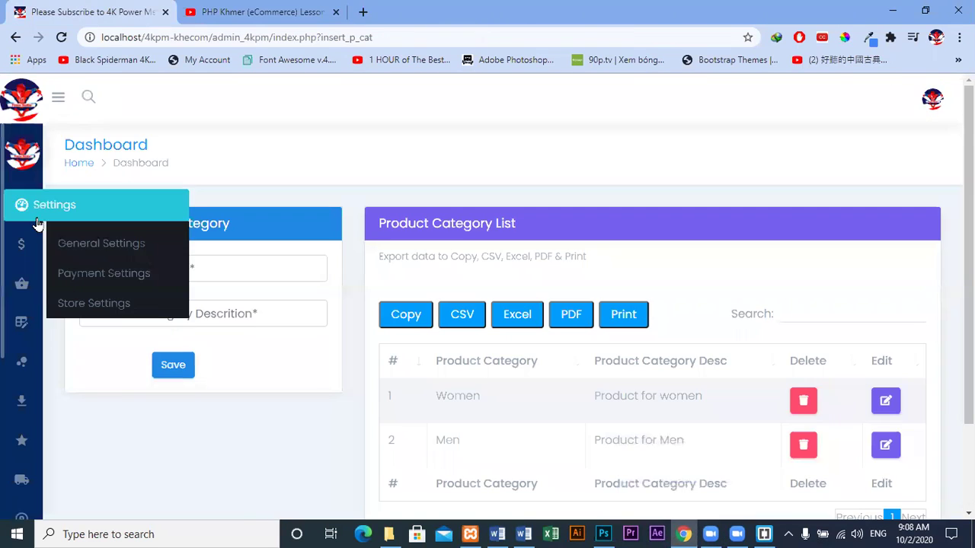
scroll(31, 320, "down", 1)
scroll(32, 325, "down", 4)
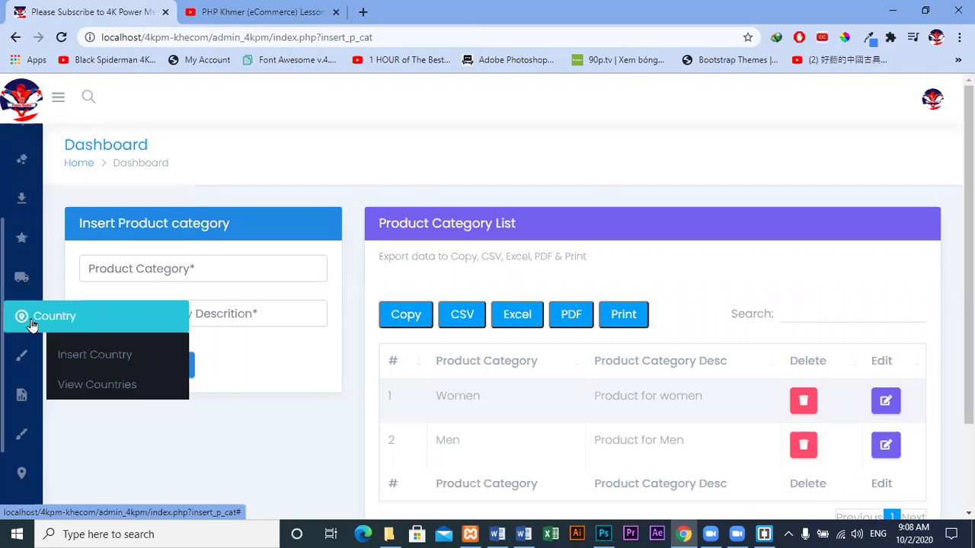
scroll(25, 329, "down", 5)
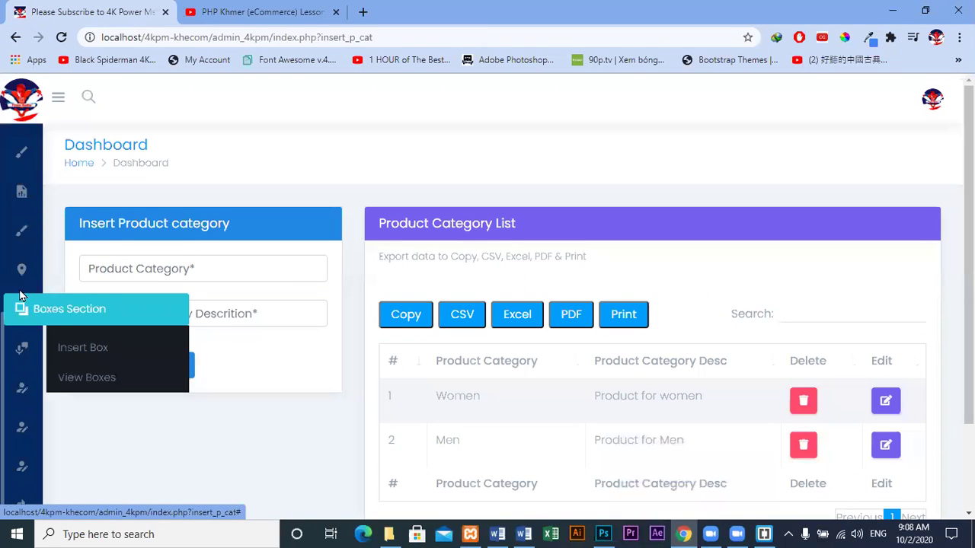
mouse_move(23, 271)
left_click(95, 309)
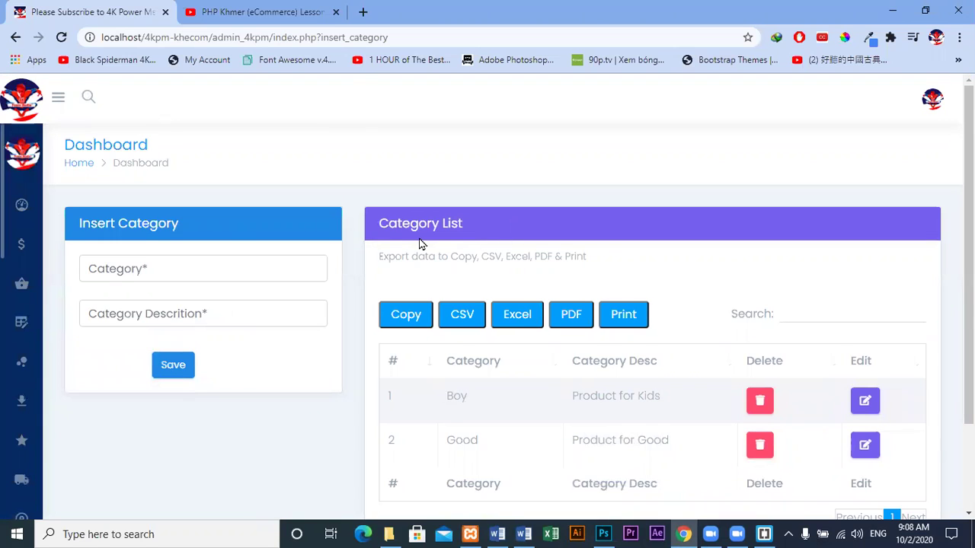
scroll(419, 240, "down", 1)
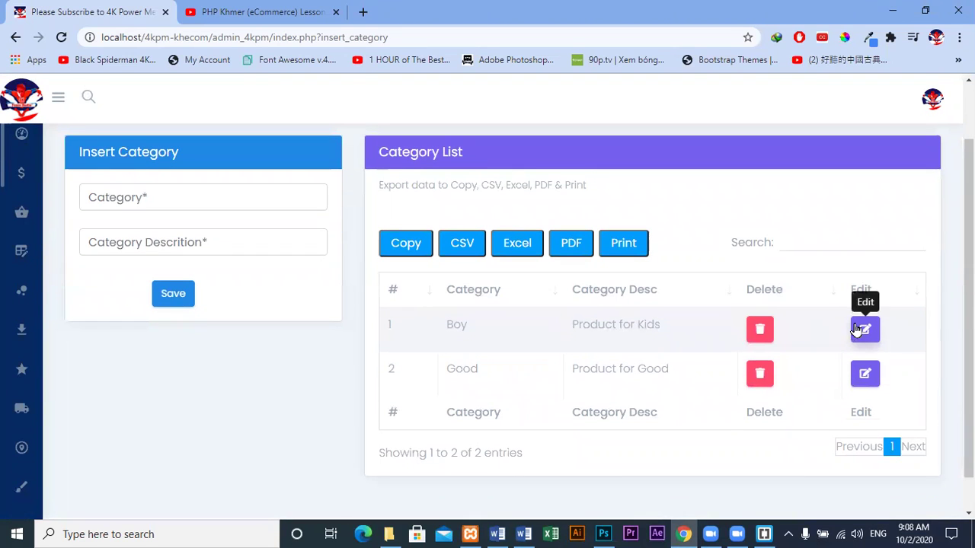
- Add a Shoes category described 'Product for Shoes for Kids' and save it
left_click(208, 196)
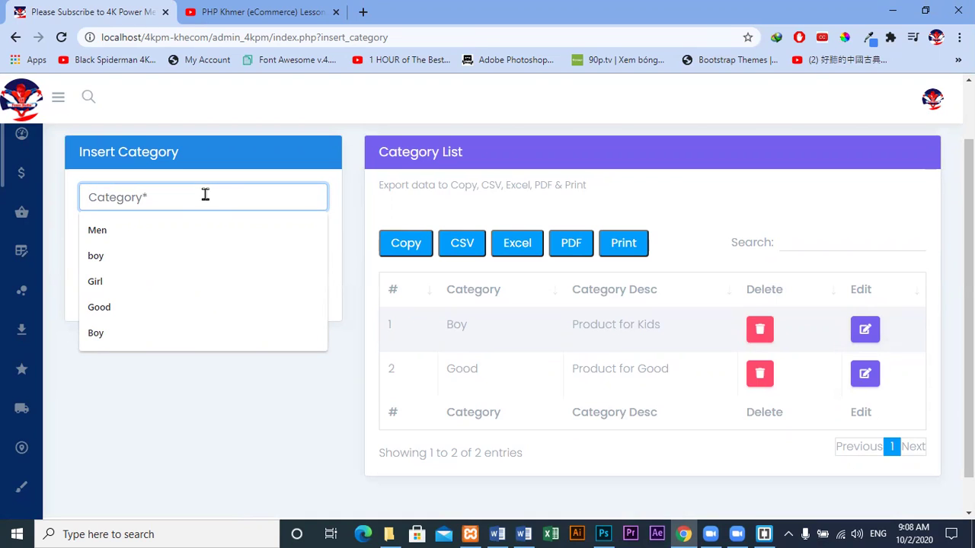
type("Shho")
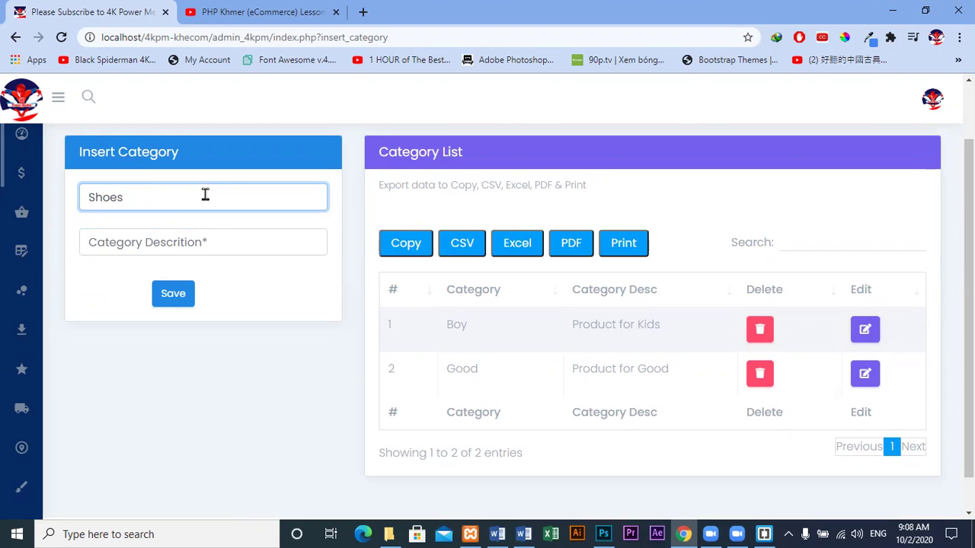
left_click(216, 236)
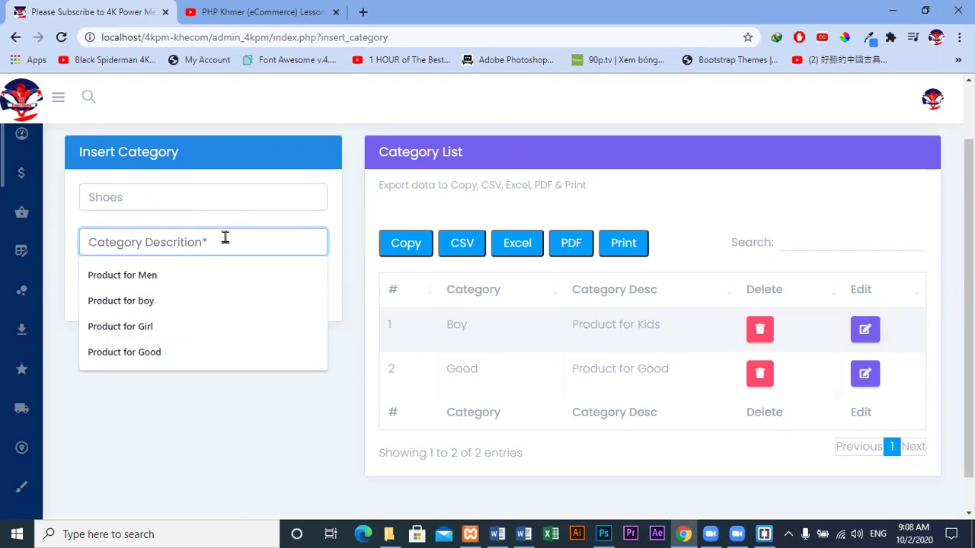
left_click(214, 268)
key("BackSpace")
key("BackSpace")
key("BackSpace")
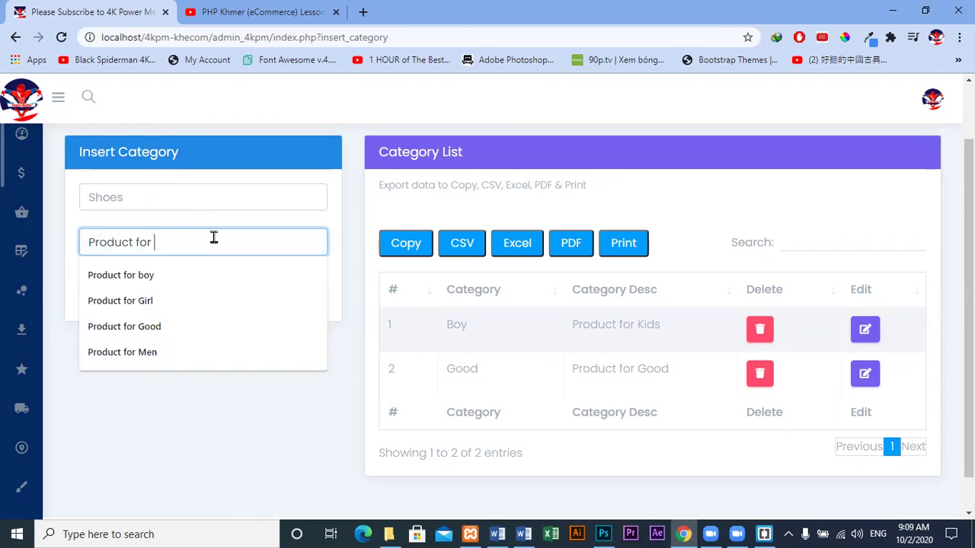
type("Shoes o")
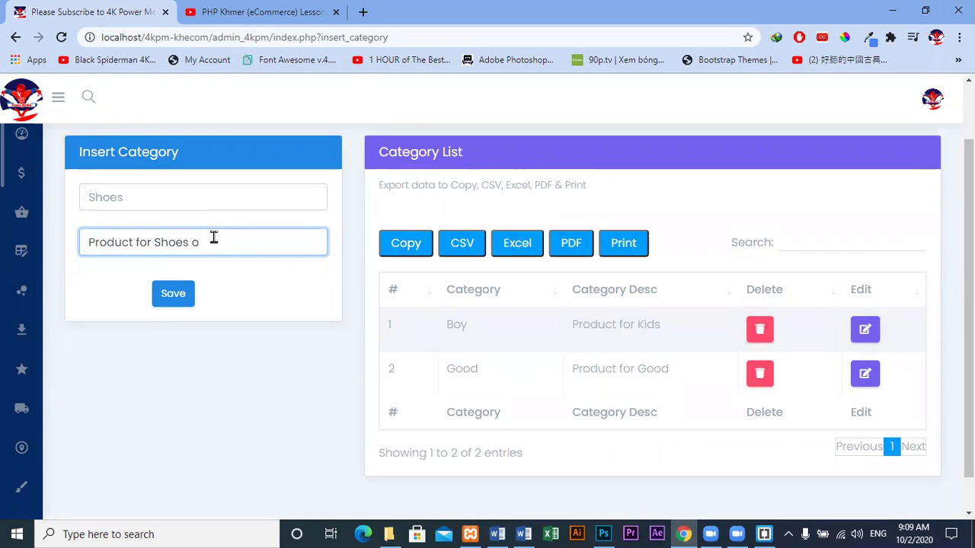
key("BackSpace")
key("BackSpace")
type("f")
key("BackSpace")
key("BackSpace")
type("o")
left_click(175, 298)
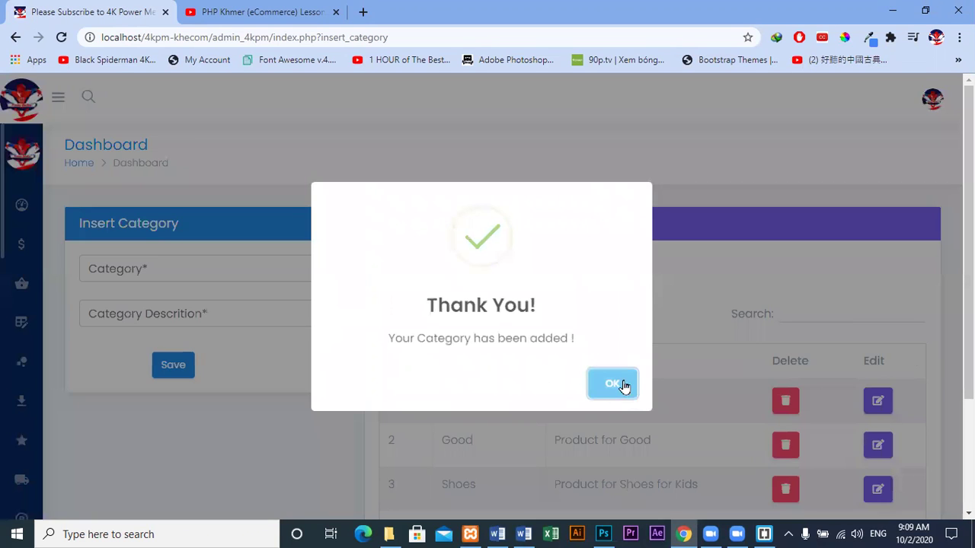
- Dismiss the thank-you message and select the new Shoes row's name and description
left_click(623, 385)
scroll(620, 388, "down", 3)
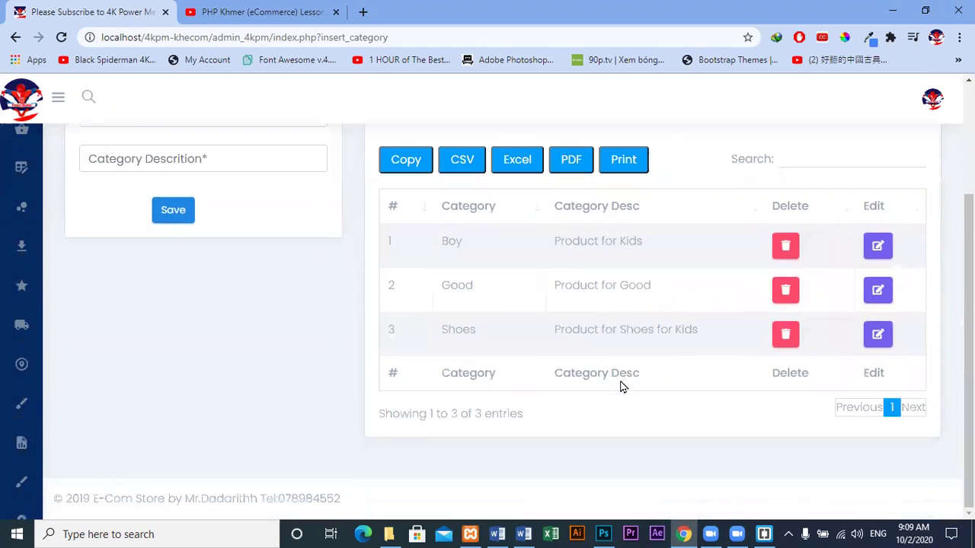
left_click_drag(480, 335, 438, 336)
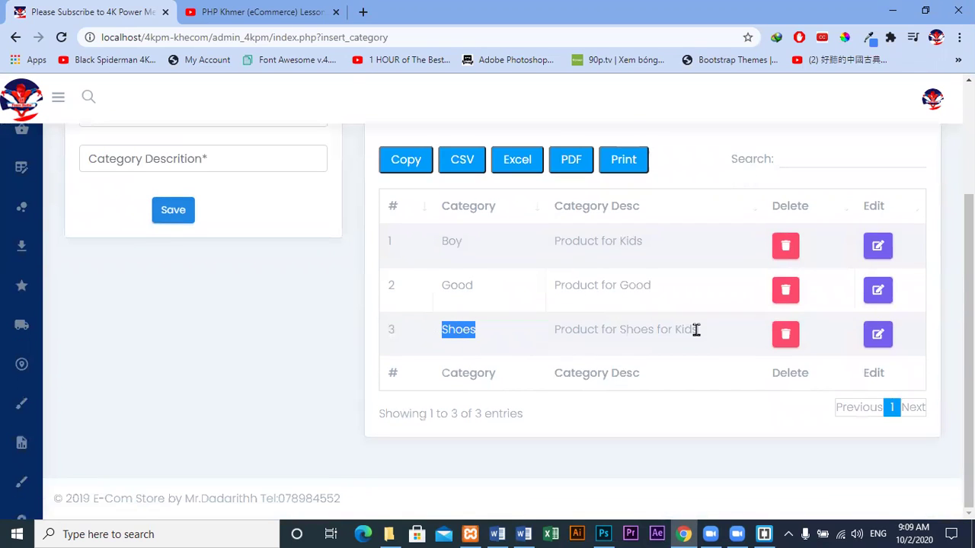
left_click_drag(556, 335, 708, 335)
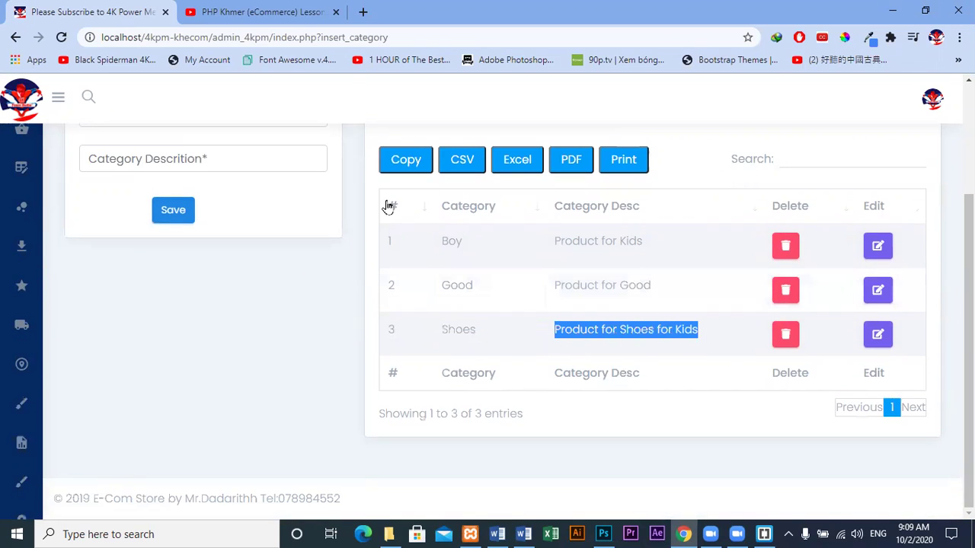
- Sort the category list by # descending and open the Shoes row for editing
left_click(424, 207)
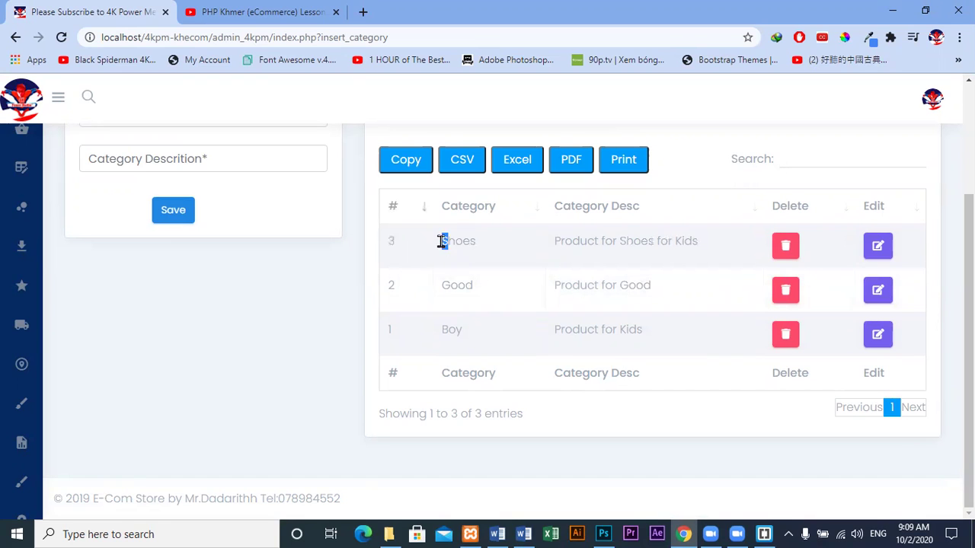
left_click_drag(441, 242, 718, 244)
scroll(722, 244, "up", 2)
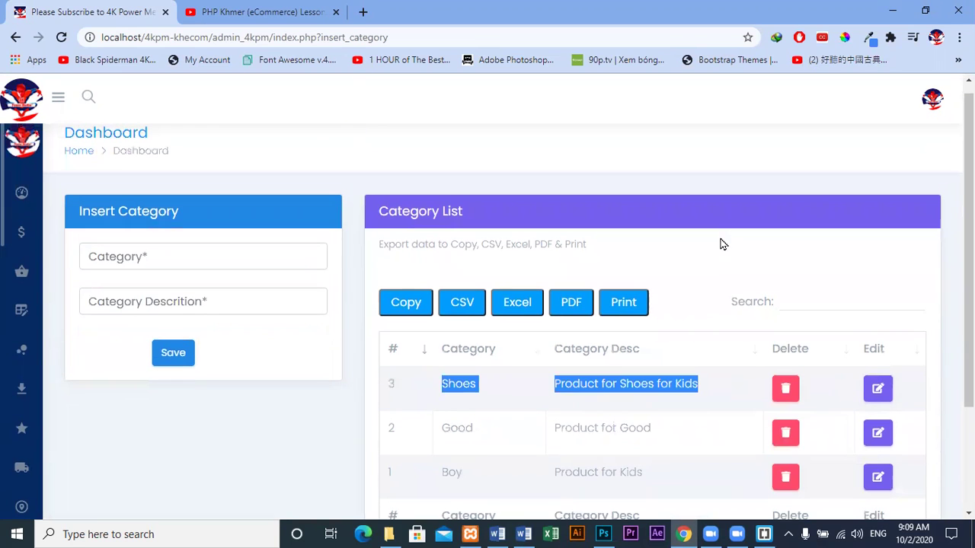
scroll(373, 338, "down", 1)
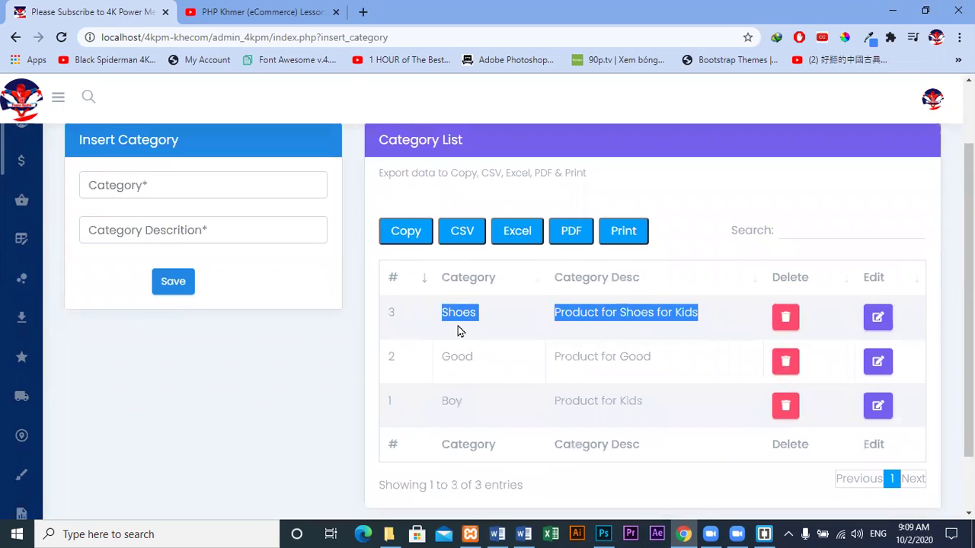
left_click(658, 312)
double_click(624, 313)
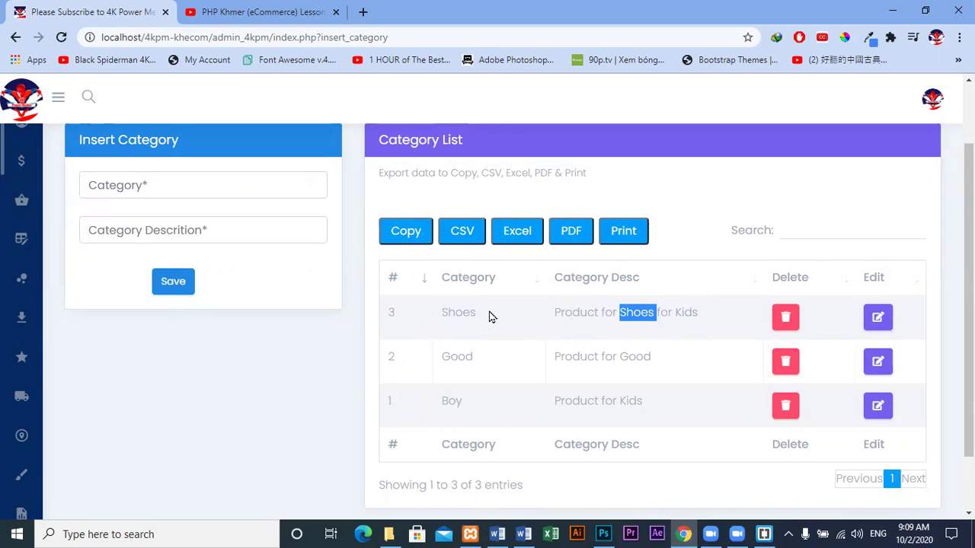
left_click_drag(488, 316, 431, 313)
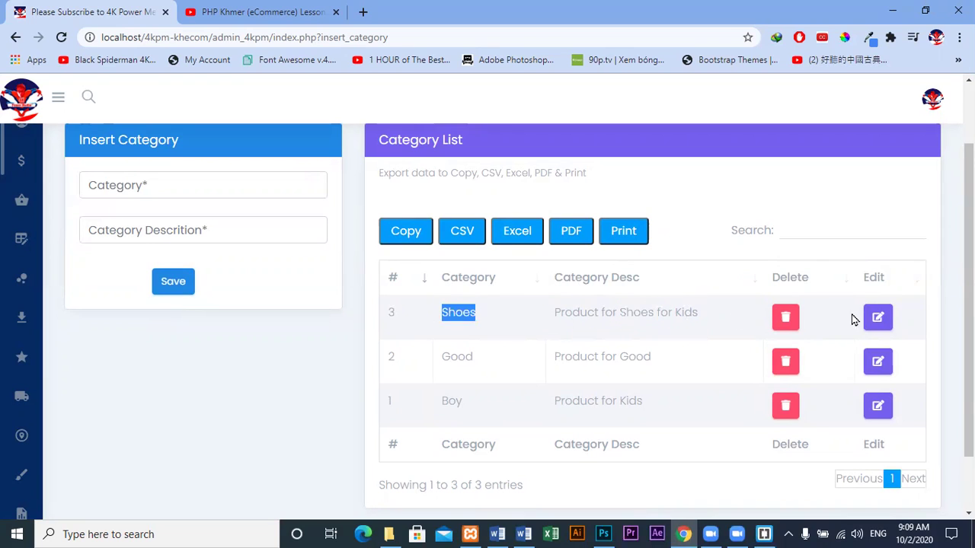
left_click(877, 319)
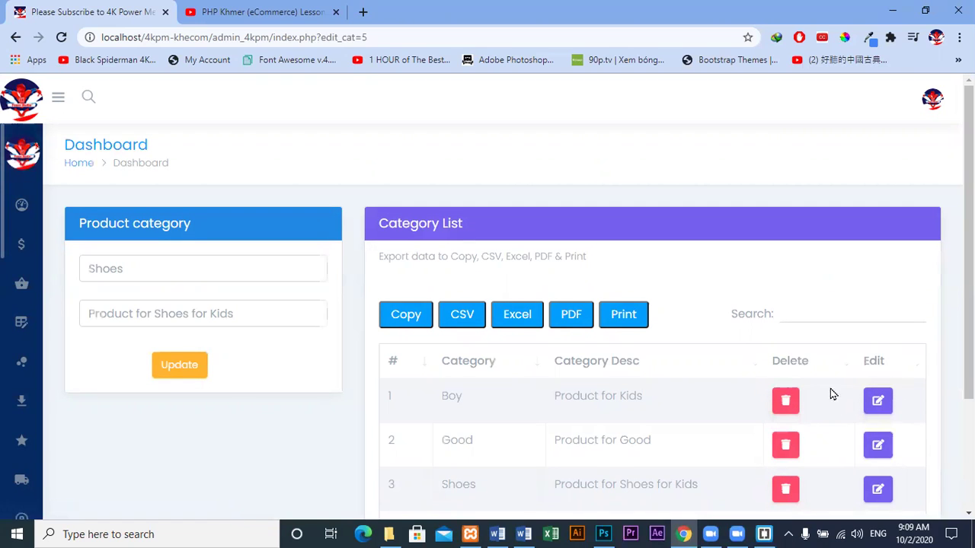
- Rename the Shoes category to T-shirt and update it
double_click(165, 271)
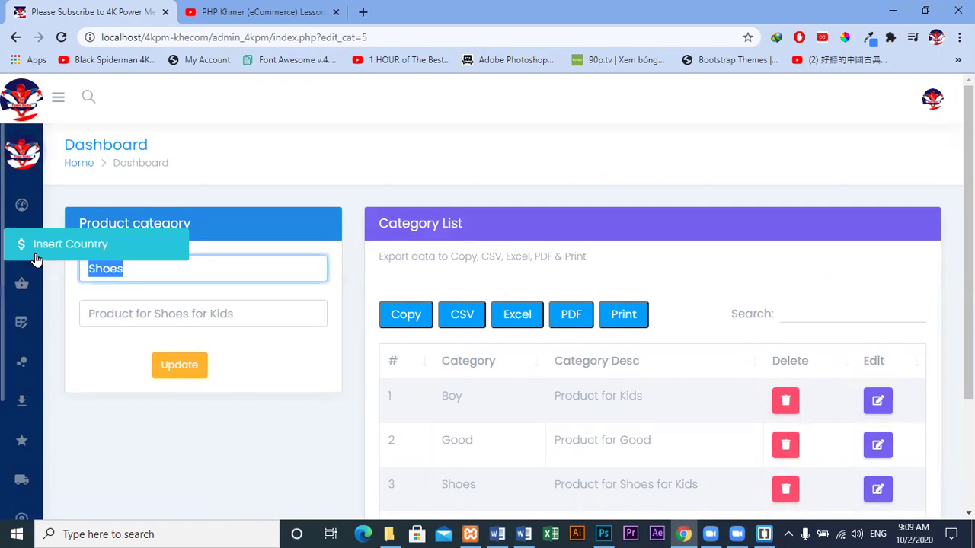
type("T-shirt")
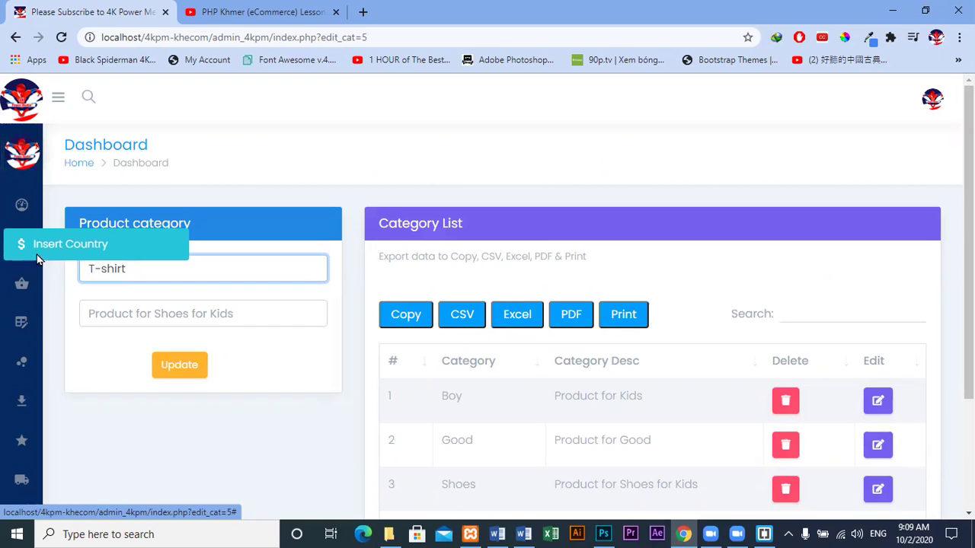
left_click(247, 324)
left_click(192, 369)
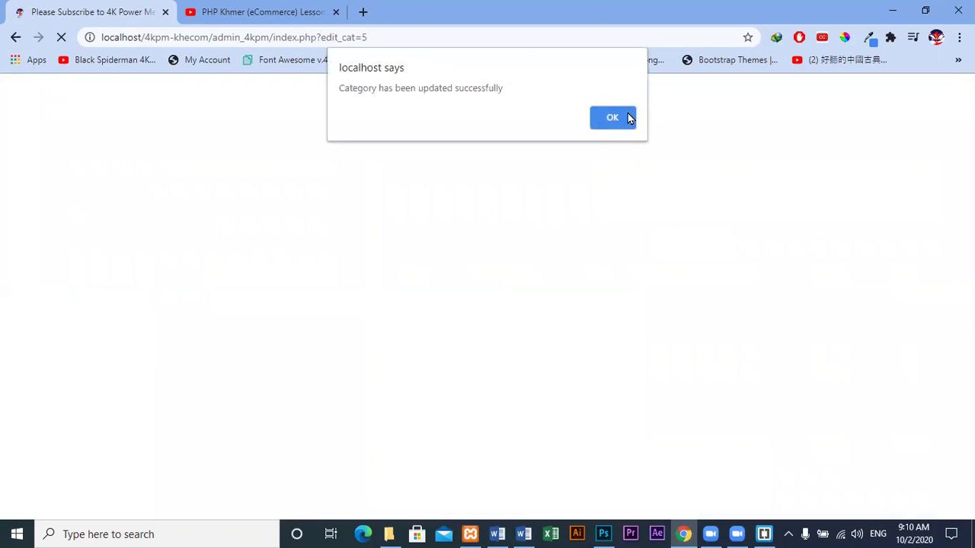
- Dismiss the success alert and sort the category list by # descending
left_click(628, 116)
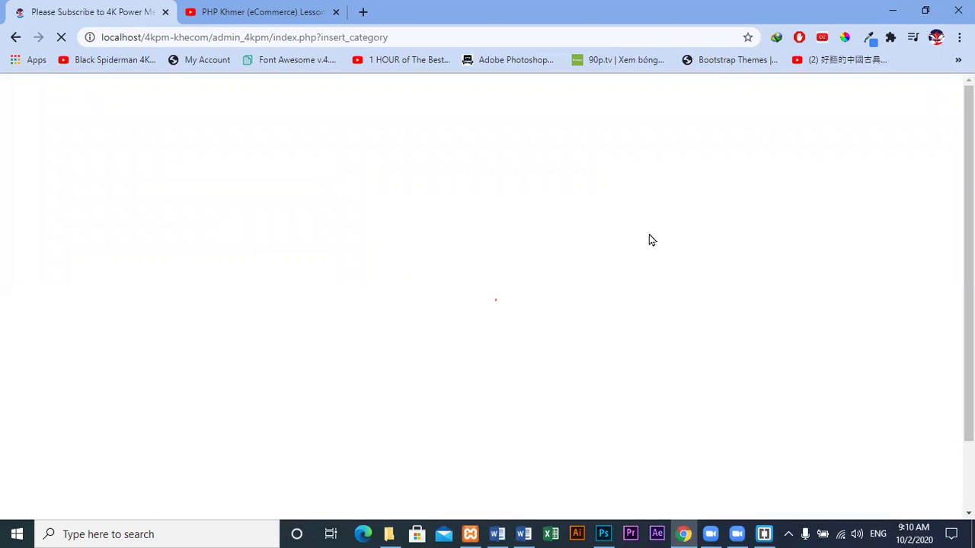
scroll(648, 240, "down", 2)
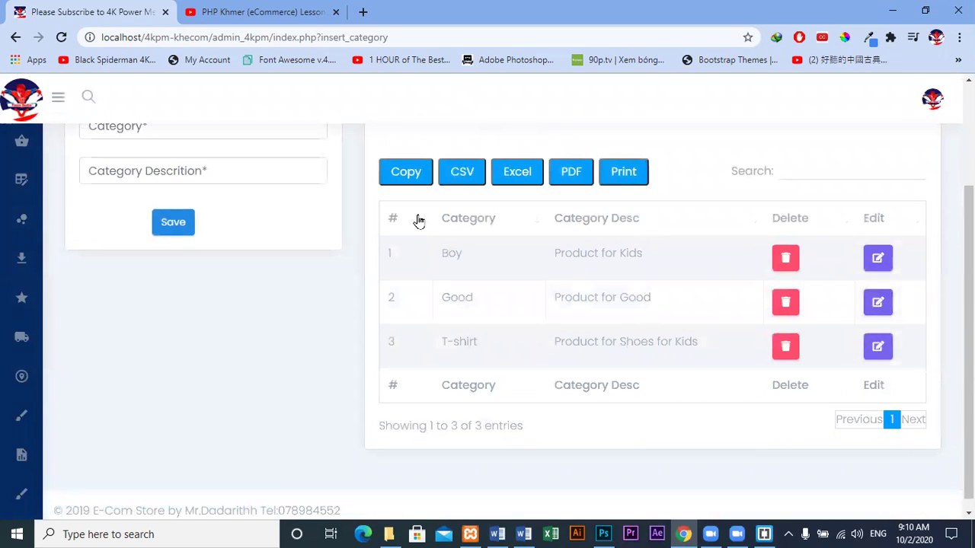
left_click(419, 218)
left_click_drag(442, 259, 756, 259)
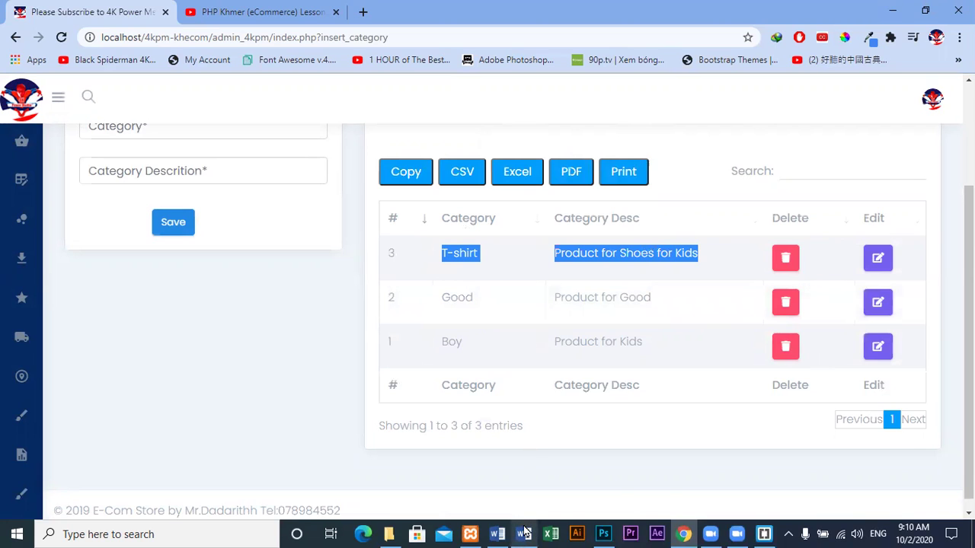
mouse_move(524, 531)
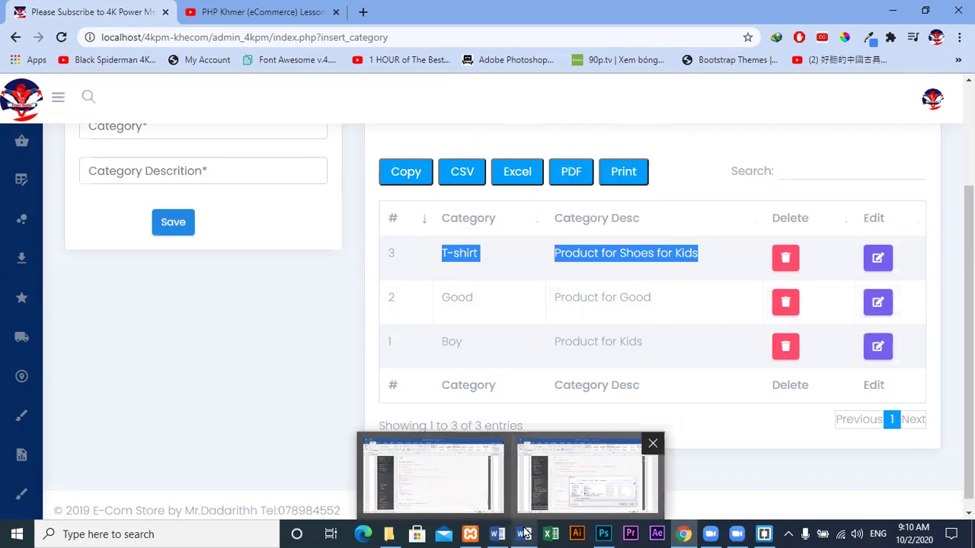
- Bring the Insert-View-Delete - Category Word document forward and scroll to its PHP insert code
mouse_move(527, 474)
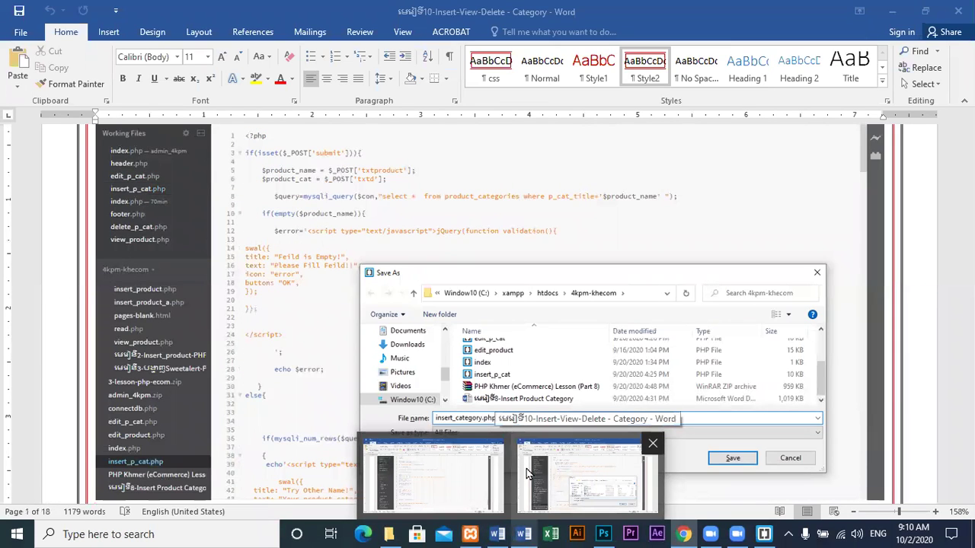
left_click(528, 473)
scroll(499, 316, "up", 3)
scroll(446, 255, "down", 5)
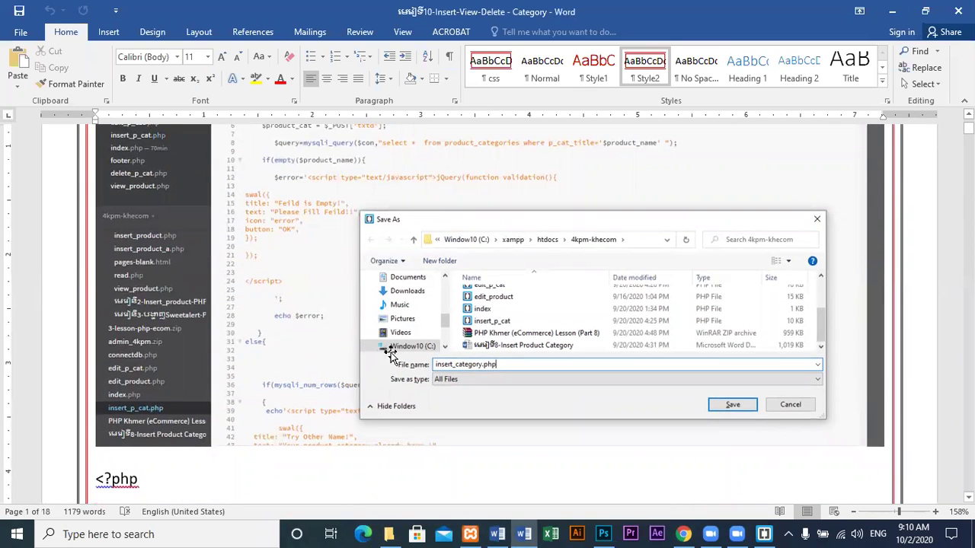
scroll(447, 278, "down", 3)
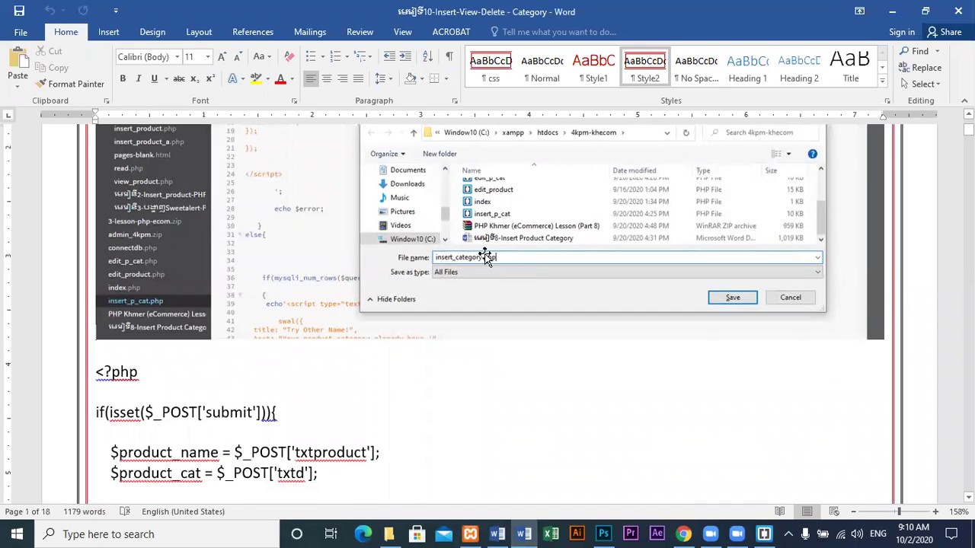
scroll(422, 256, "down", 4)
- Highlight 'categories' and 'cat_title' in the $query line in yellow
scroll(206, 240, "down", 2)
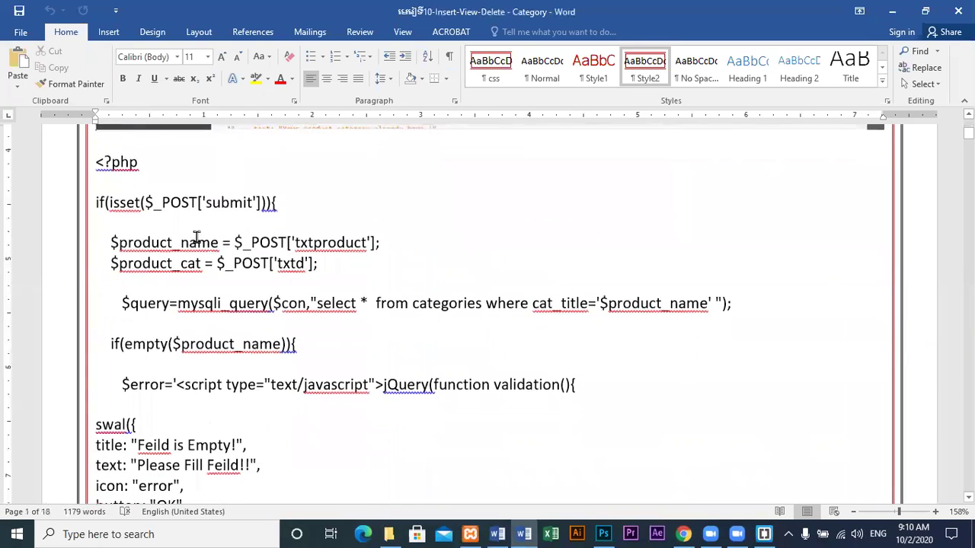
scroll(233, 248, "down", 3)
scroll(245, 242, "down", 6)
scroll(245, 244, "down", 8)
scroll(246, 244, "down", 8)
scroll(290, 259, "down", 4)
scroll(498, 327, "down", 6)
scroll(498, 320, "down", 6)
scroll(487, 316, "down", 5)
scroll(459, 312, "down", 7)
scroll(459, 312, "down", 5)
scroll(459, 312, "down", 6)
scroll(459, 312, "down", 4)
scroll(459, 312, "up", 2)
scroll(459, 312, "up", 5)
scroll(459, 313, "up", 5)
scroll(459, 312, "up", 6)
scroll(459, 313, "up", 4)
scroll(459, 313, "up", 5)
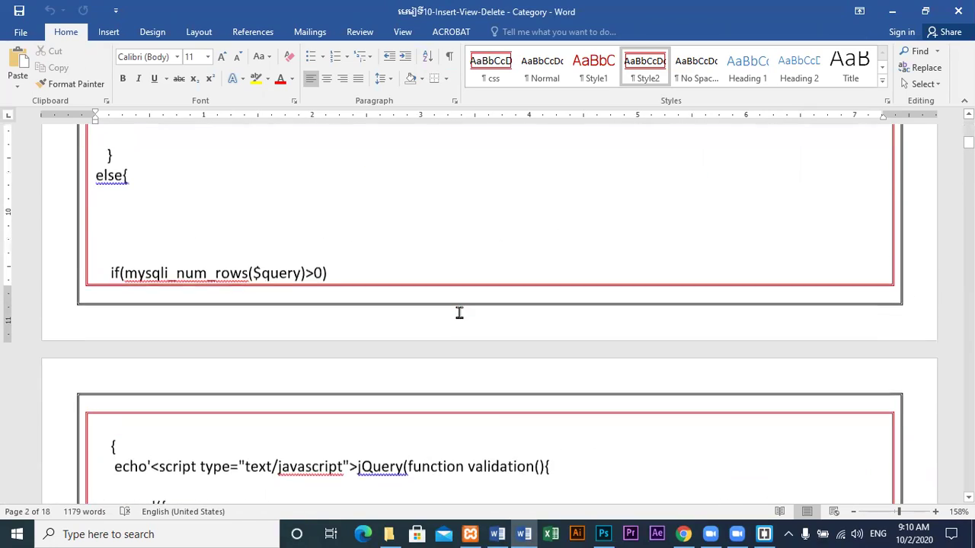
scroll(459, 312, "up", 4)
scroll(459, 312, "up", 4)
scroll(459, 312, "up", 5)
scroll(459, 313, "up", 4)
scroll(459, 313, "down", 5)
scroll(459, 313, "down", 4)
scroll(459, 312, "up", 3)
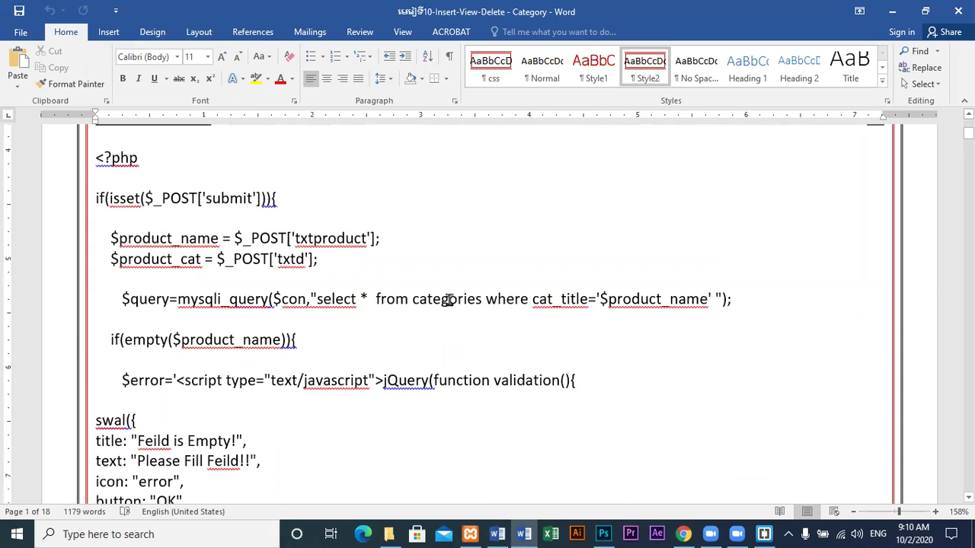
left_click_drag(415, 299, 481, 298)
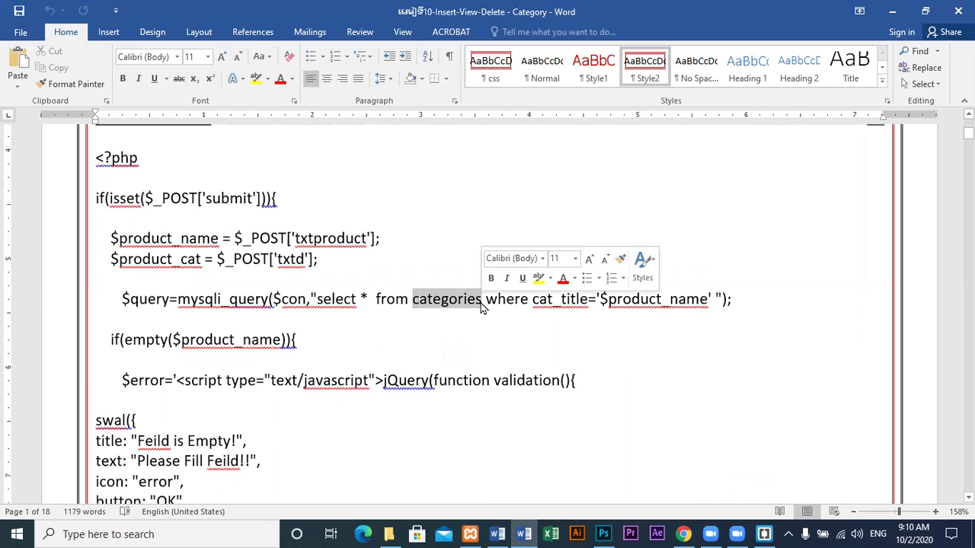
left_click(256, 78)
left_click_drag(542, 301, 588, 299)
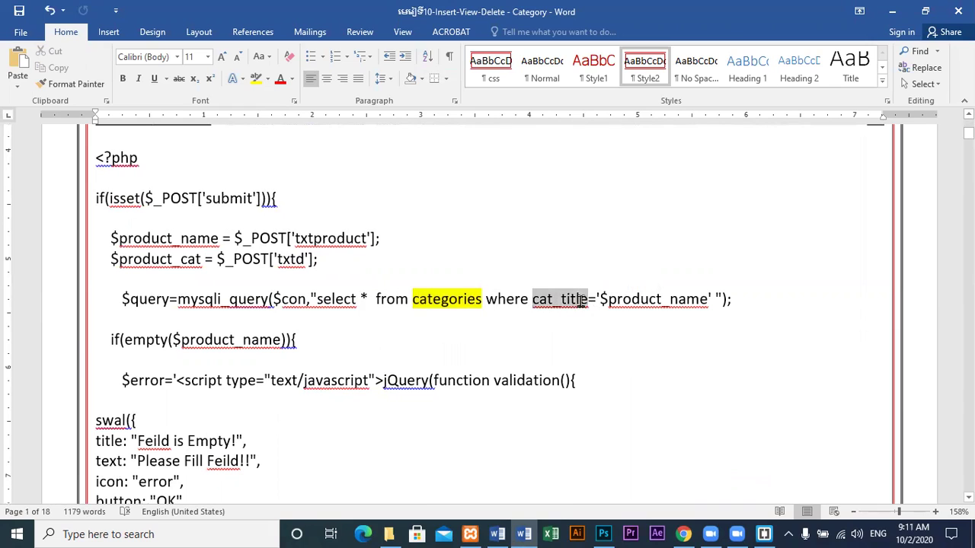
left_click(256, 79)
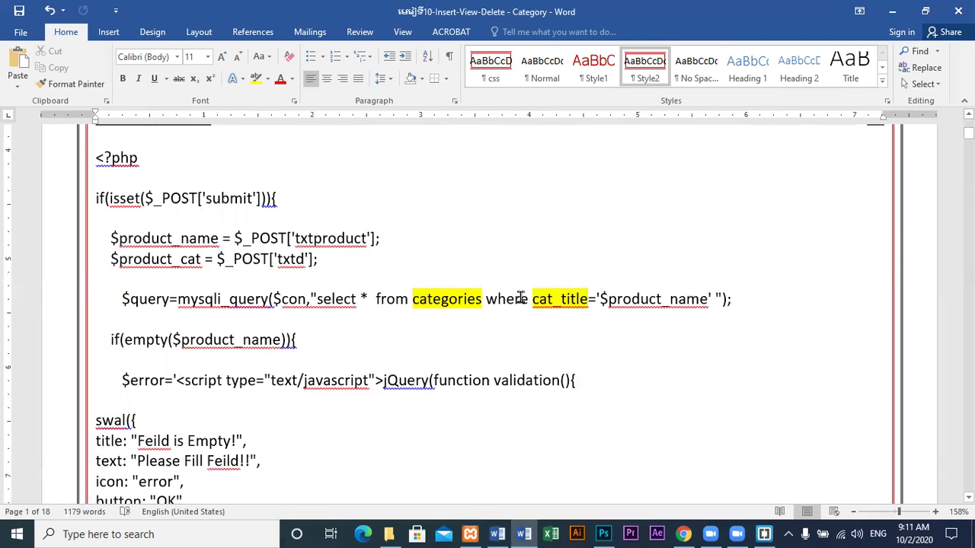
- Highlight the table name 'categories' in the insert query in yellow
scroll(396, 299, "down", 2)
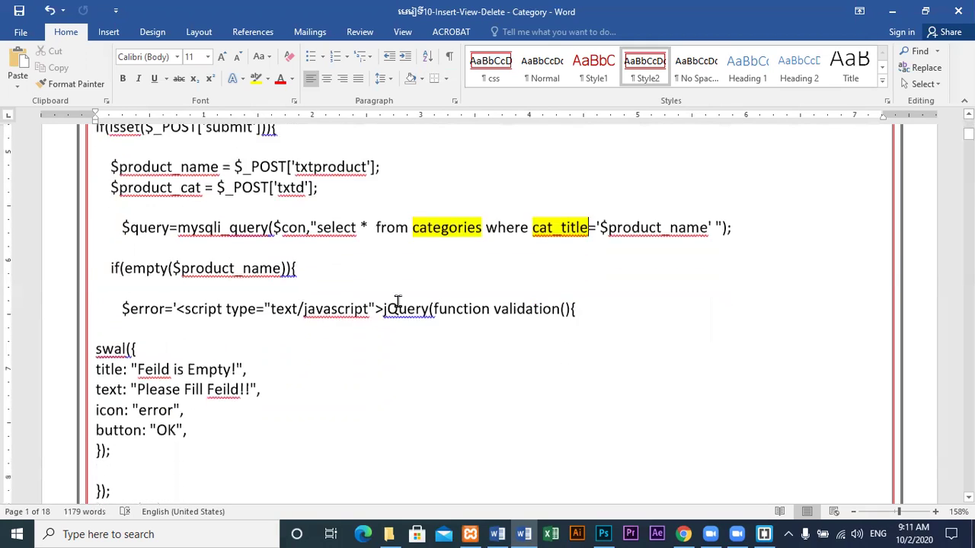
scroll(391, 358, "down", 1)
scroll(261, 251, "down", 4)
scroll(265, 251, "down", 3)
scroll(265, 251, "down", 3)
scroll(265, 251, "down", 2)
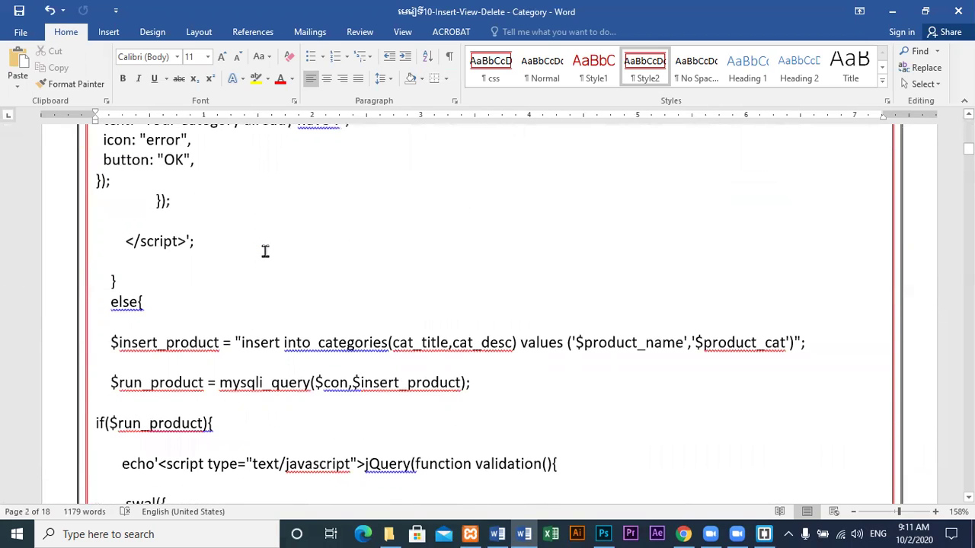
scroll(438, 261, "down", 2)
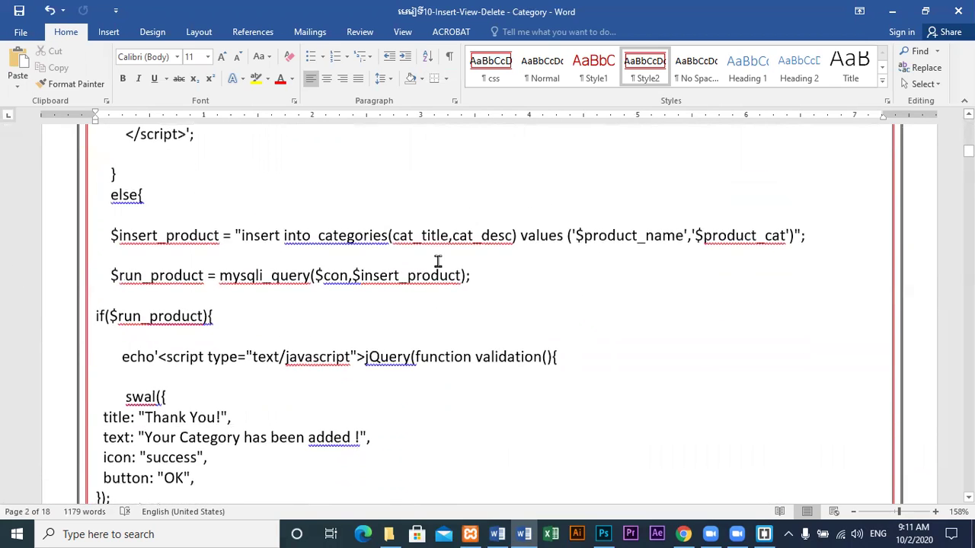
left_click_drag(320, 236, 379, 241)
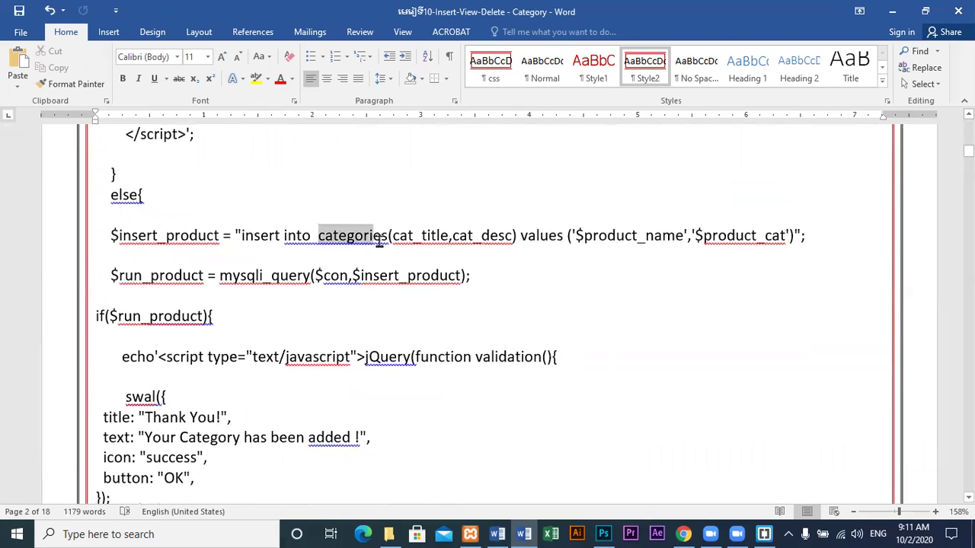
left_click(257, 78)
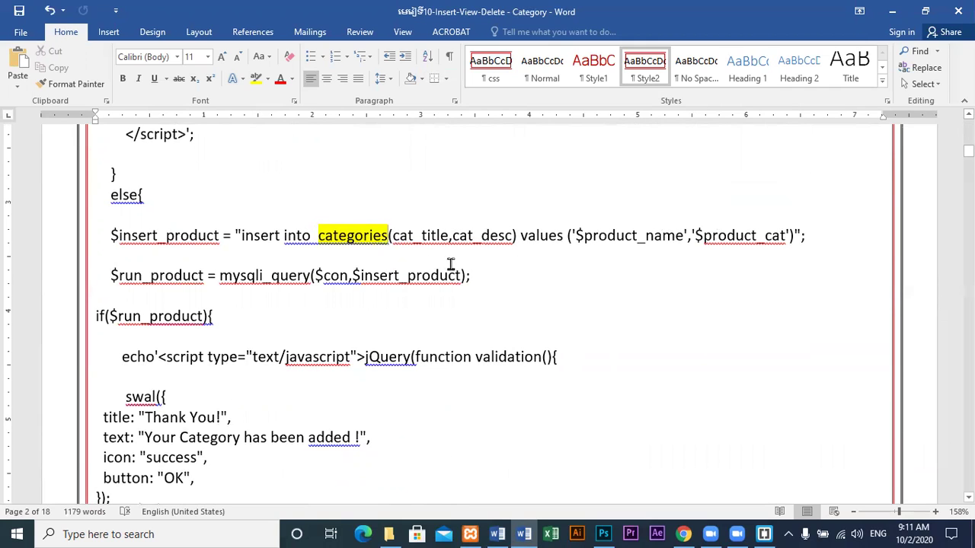
- Switch back to the E-Com Store Insert Category page in Chrome
scroll(347, 192, "down", 1)
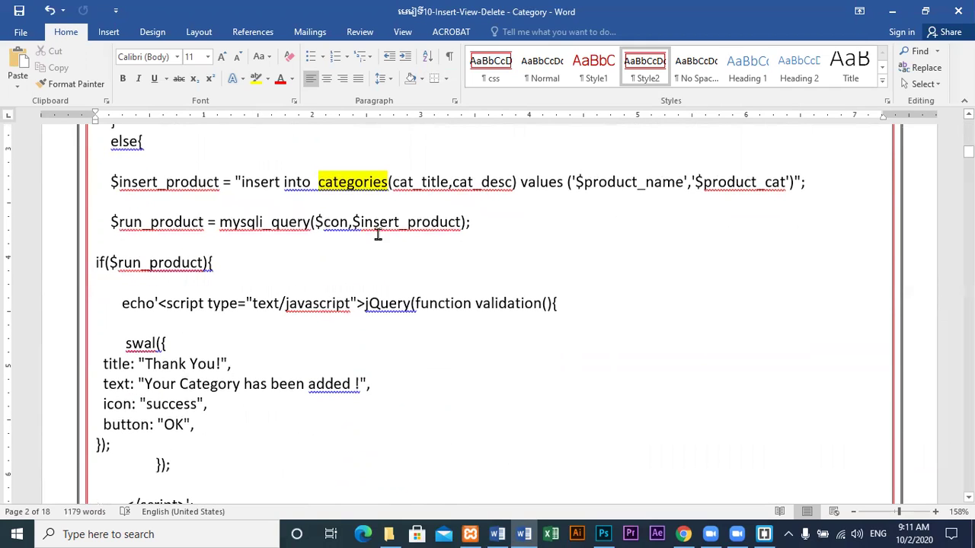
scroll(380, 254, "down", 2)
scroll(396, 274, "down", 1)
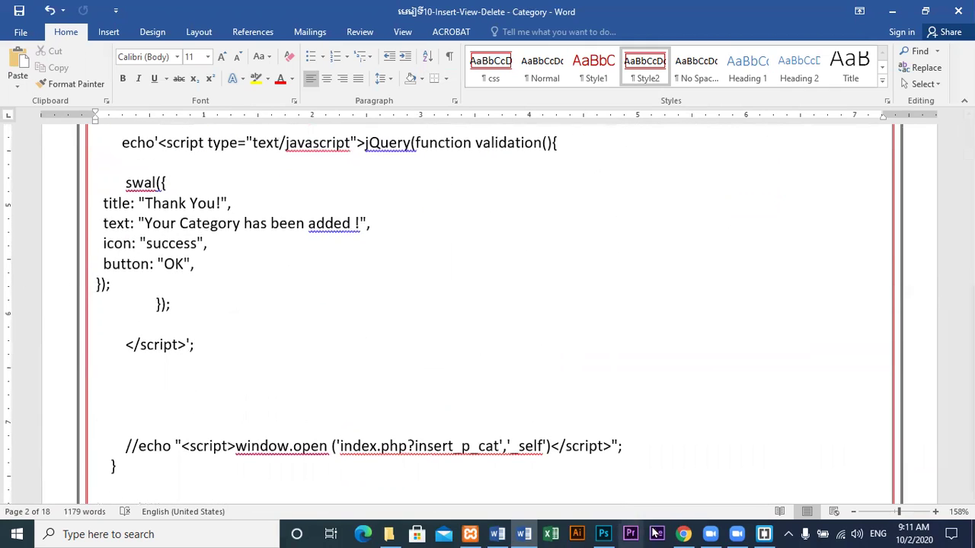
scroll(551, 358, "up", 1)
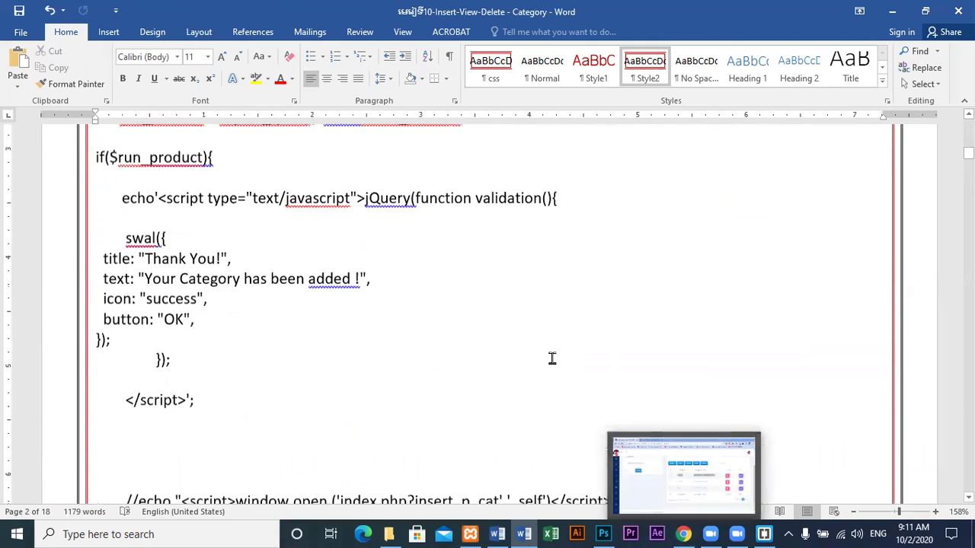
scroll(378, 362, "up", 5)
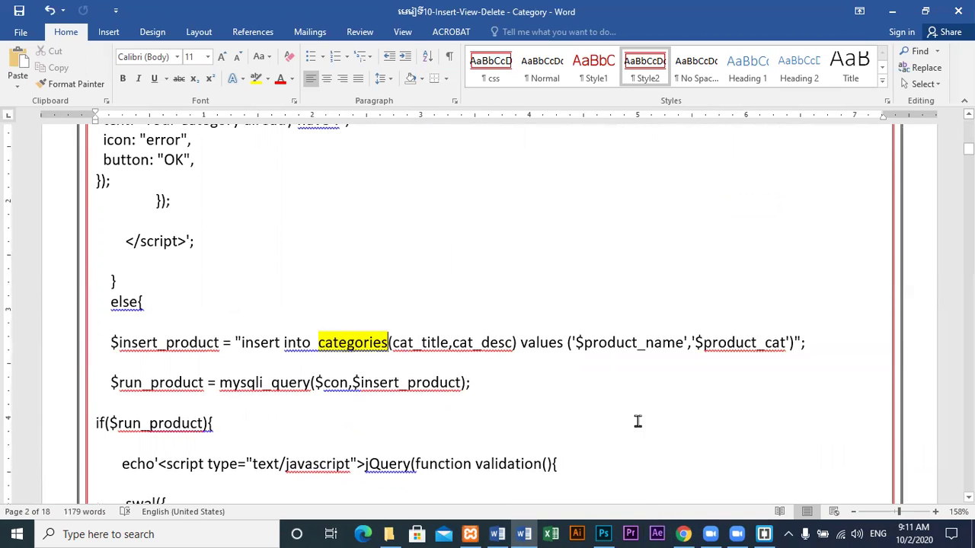
left_click(684, 534)
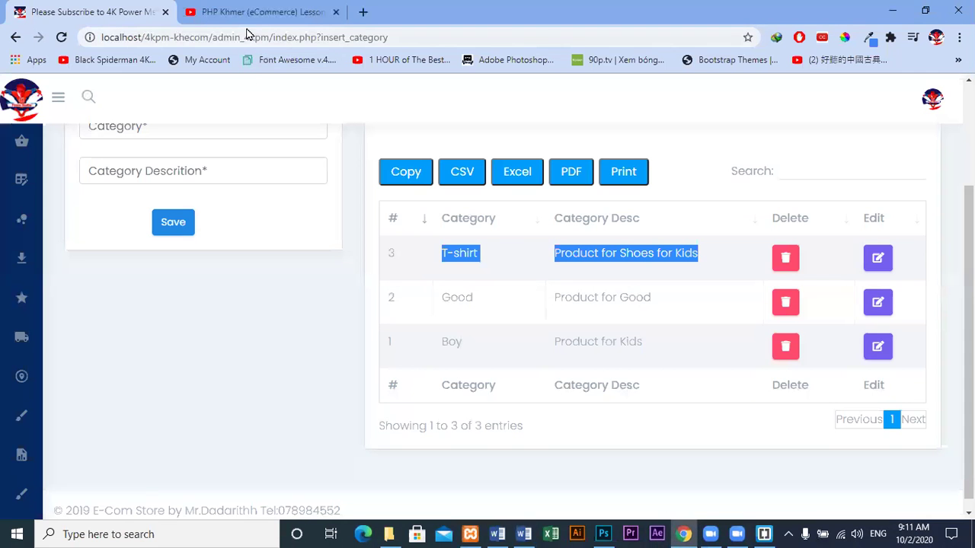
- Open phpMyAdmin in a new tab via the localhost/php address suggestion
left_click(362, 12)
type("localhost/4kpm-kh")
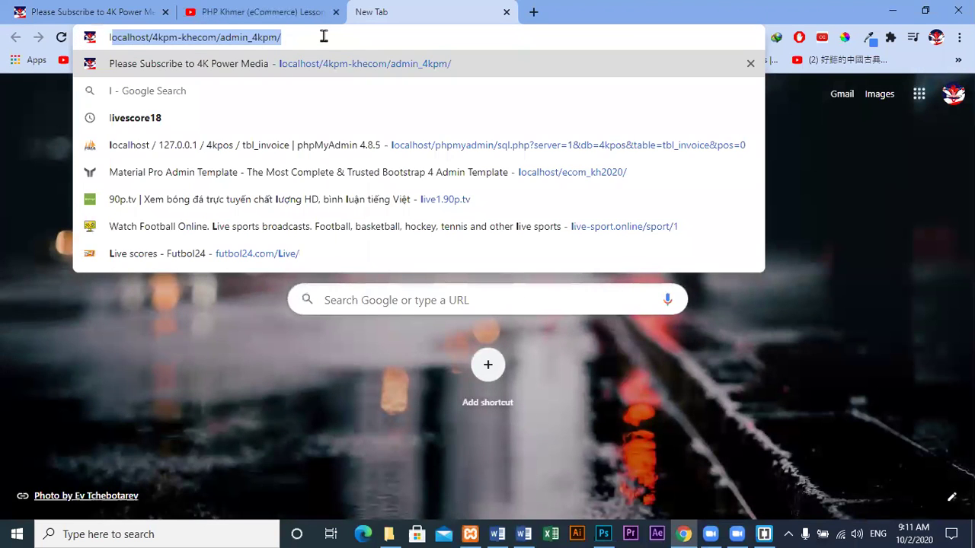
key("BackSpace")
key("BackSpace")
key("BackSpace")
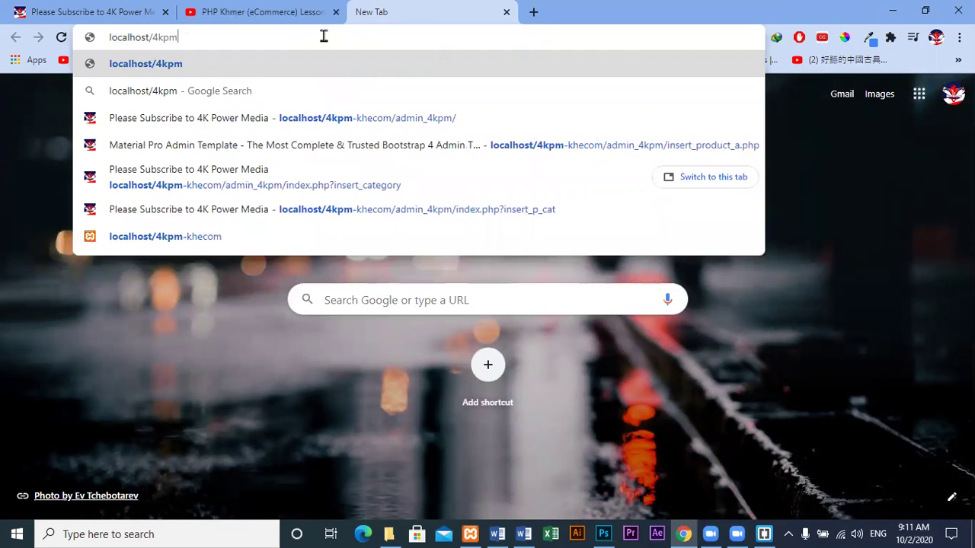
key("BackSpace")
key("BackSpace")
key("BackSpace")
key("BackSpace")
type("phpmyadmin/sql.php?server=1&db=")
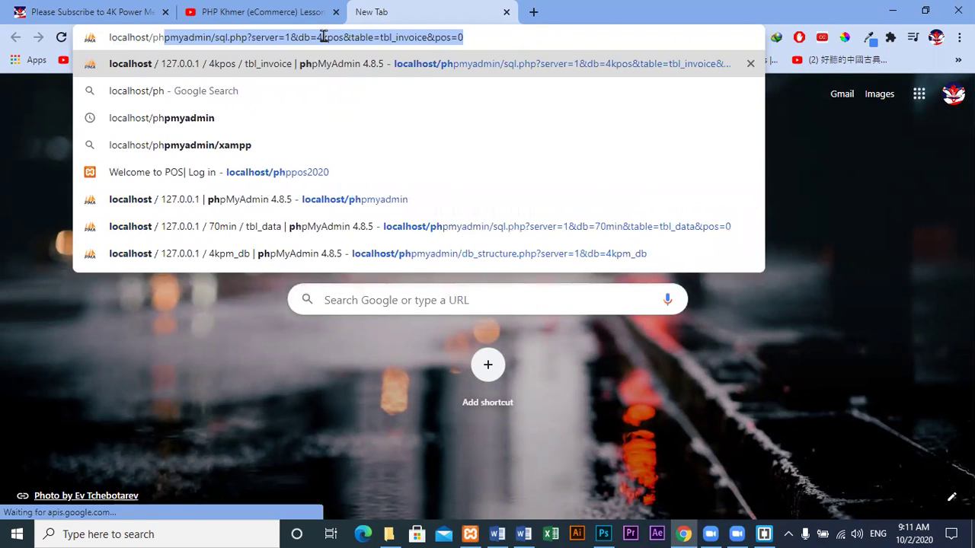
key("Return")
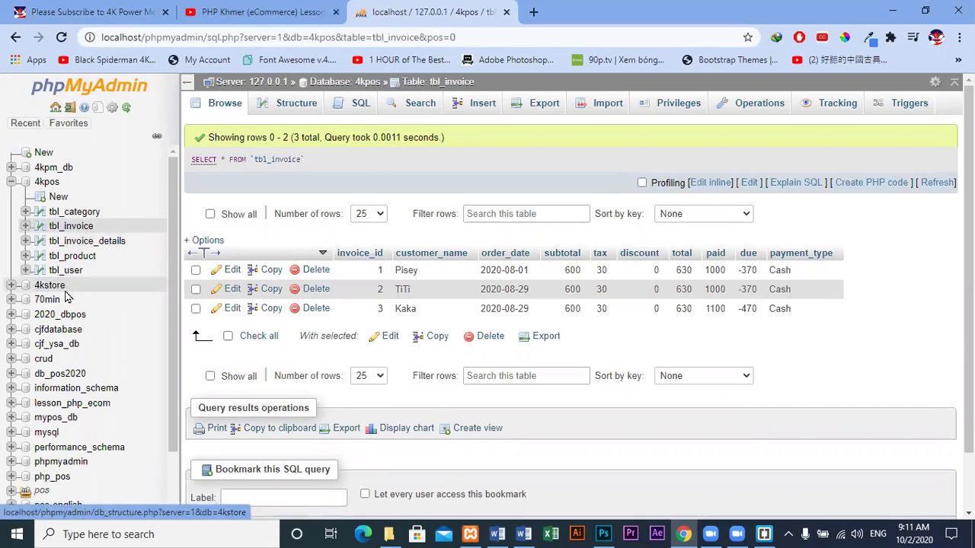
- Browse the 4kpm_db categories table and check its three rows: Boy, Good and T-shirt
left_click(53, 169)
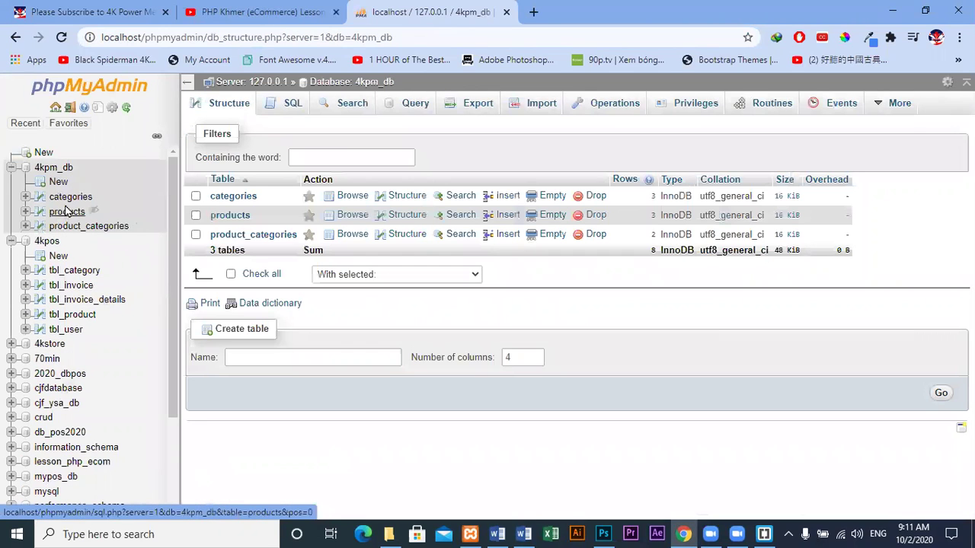
left_click(70, 198)
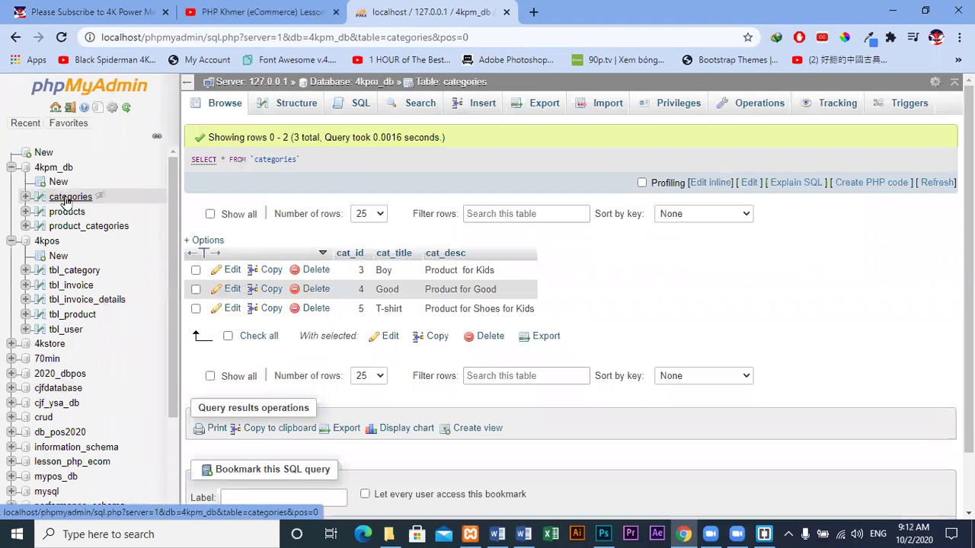
double_click(381, 271)
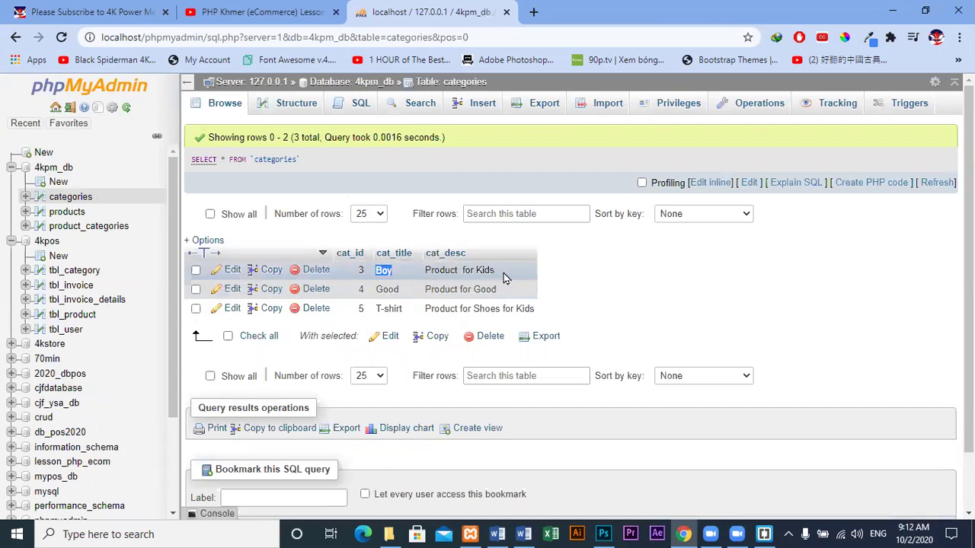
left_click_drag(404, 309, 374, 310)
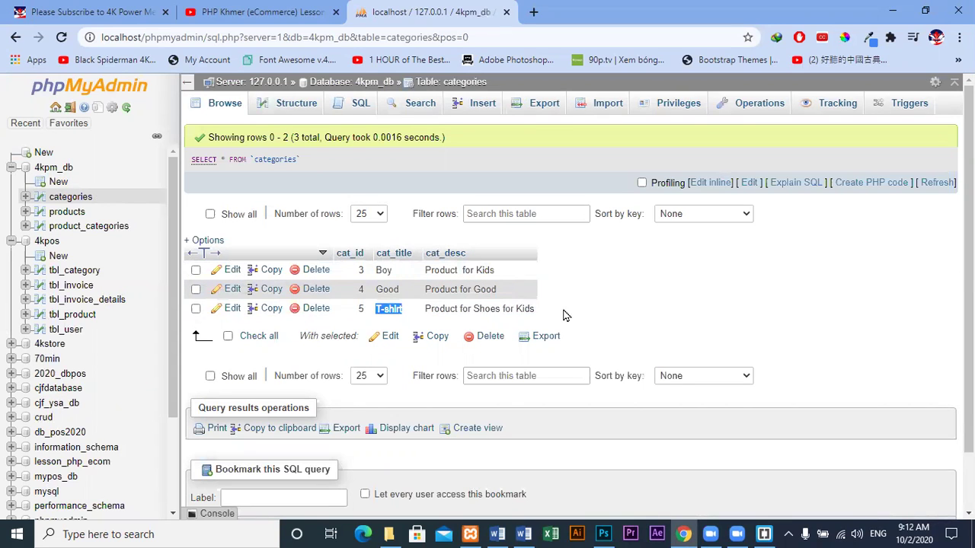
left_click_drag(425, 308, 524, 309)
left_click(364, 312)
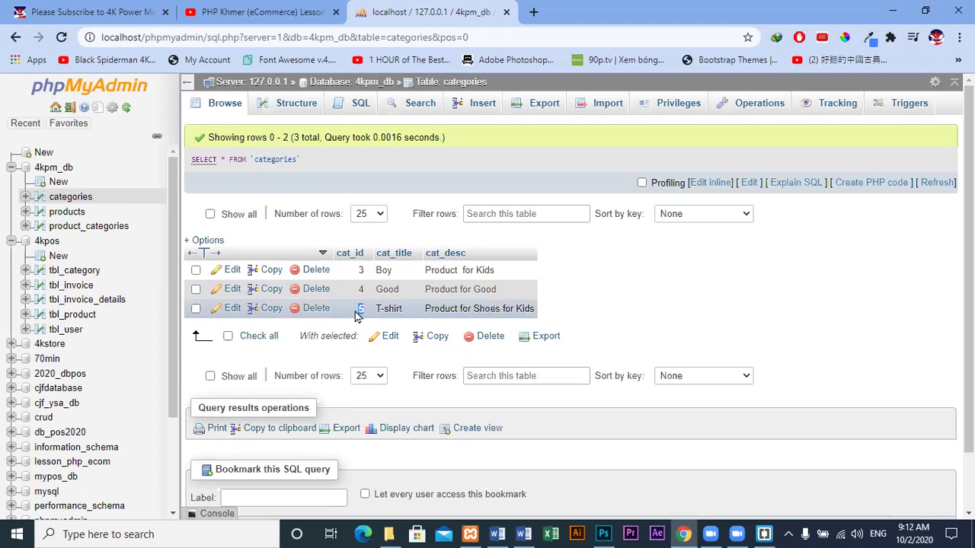
left_click_drag(257, 160, 295, 159)
left_click(492, 87)
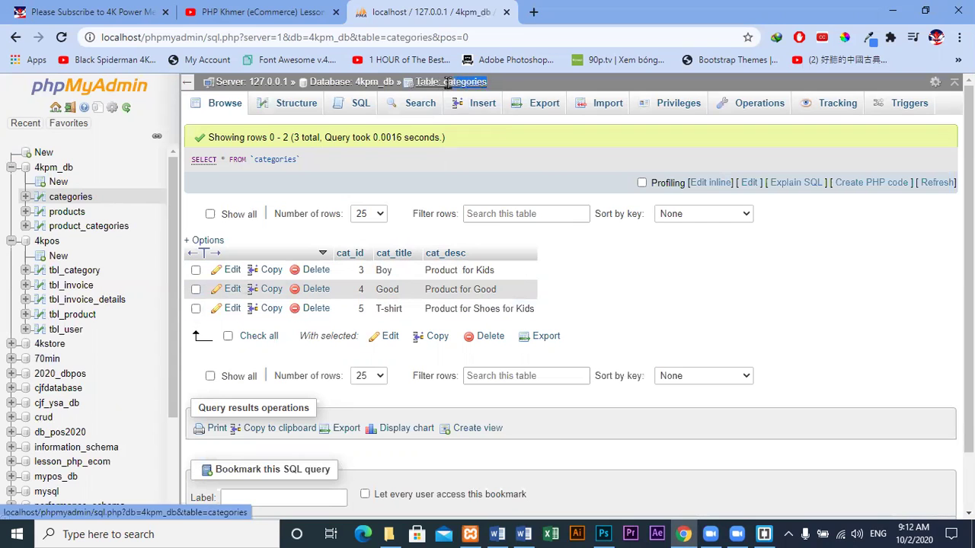
- In the Word lesson, highlight 'Category' in the swal success message yellow
left_click(524, 534)
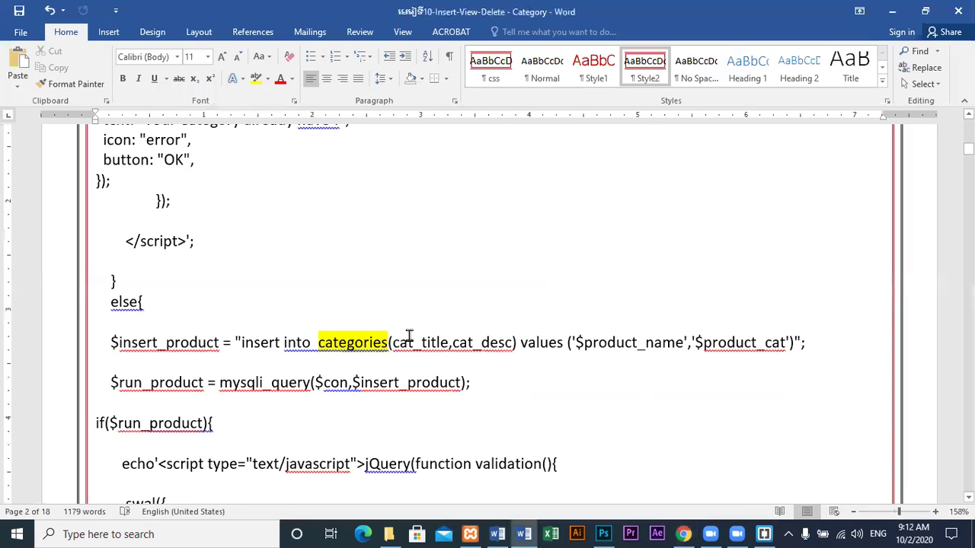
scroll(476, 358, "down", 3)
scroll(476, 358, "down", 3)
scroll(476, 358, "down", 3)
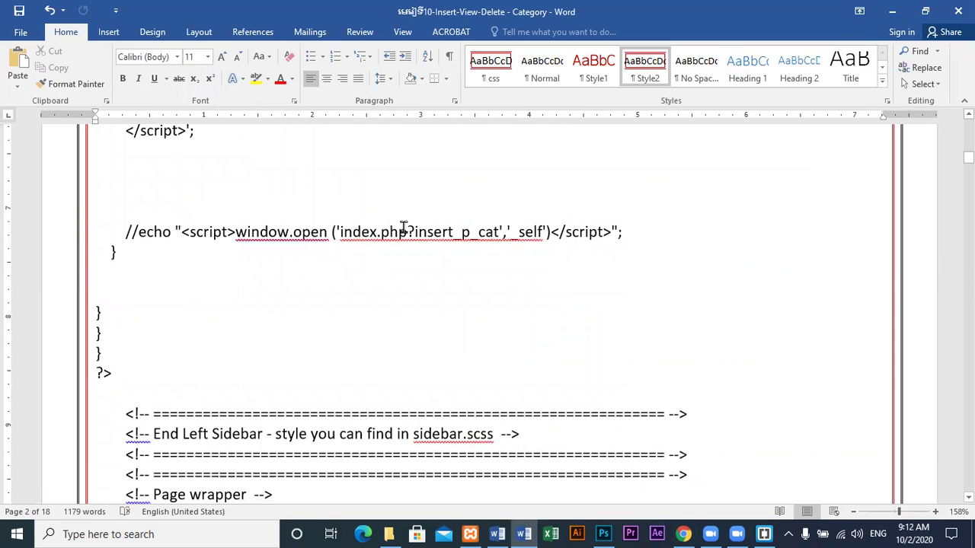
scroll(313, 274, "up", 1)
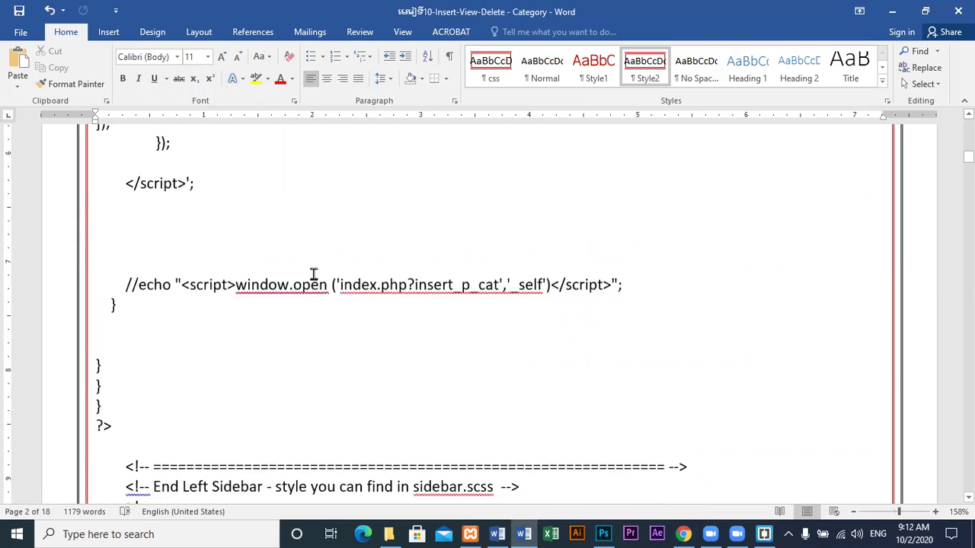
scroll(313, 274, "up", 1)
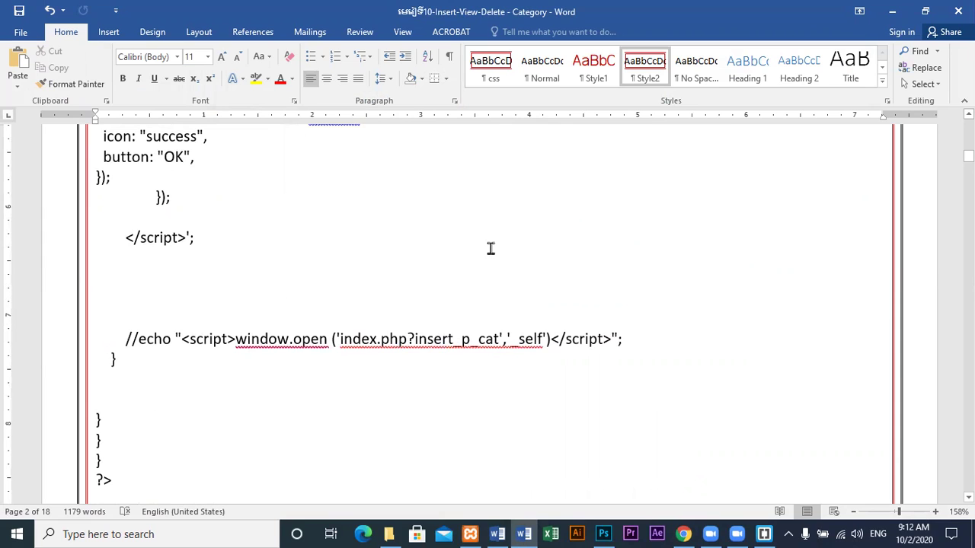
scroll(486, 308, "up", 3)
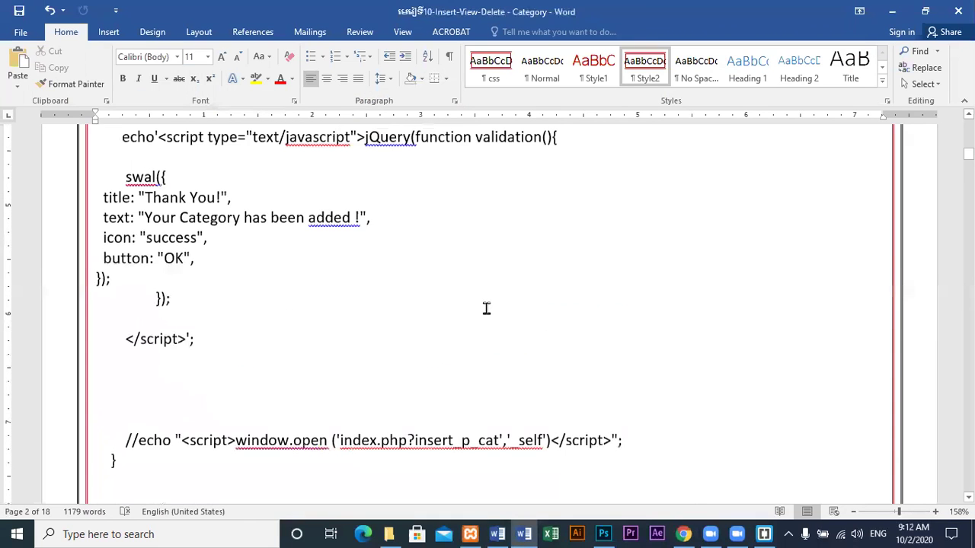
scroll(486, 307, "down", 5)
scroll(486, 307, "up", 3)
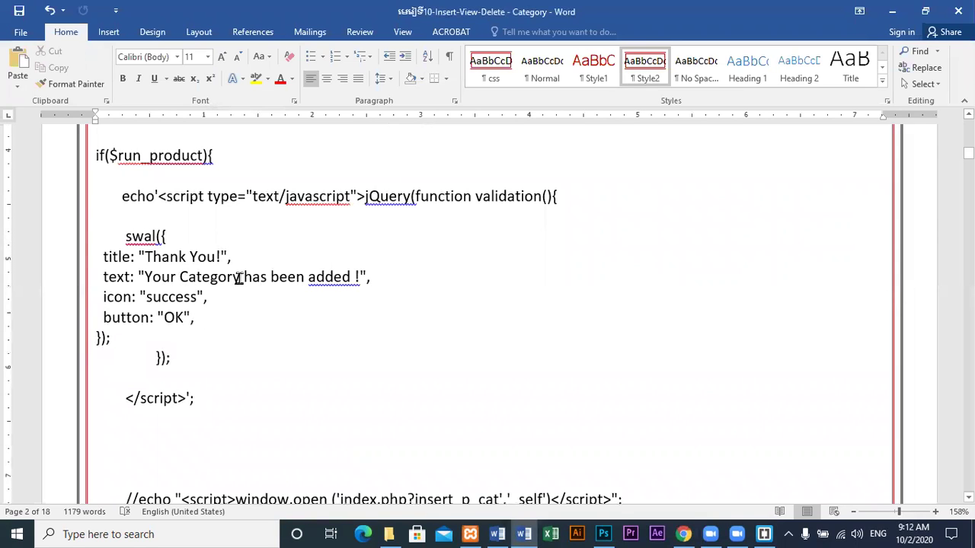
left_click_drag(180, 276, 241, 277)
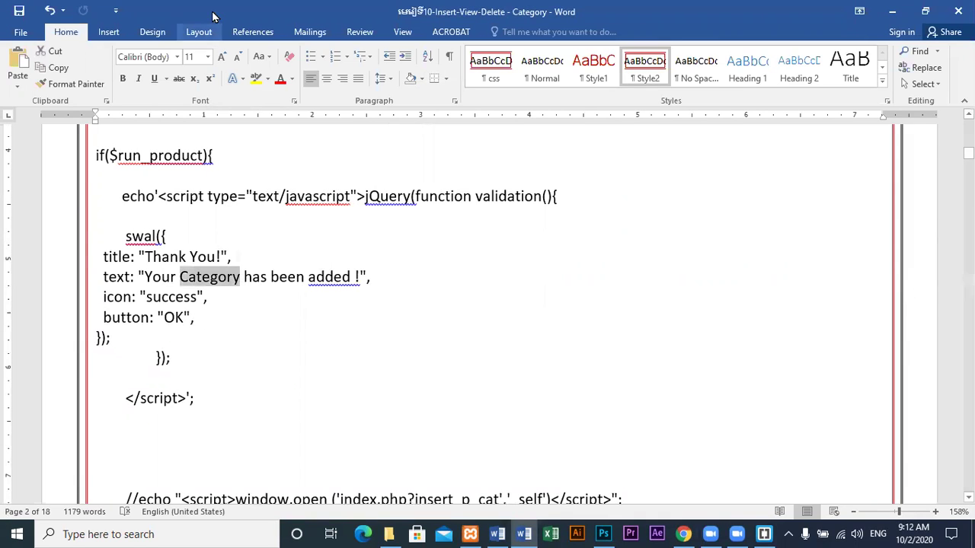
left_click(257, 80)
- Scroll down to the Category List table code
scroll(399, 224, "down", 1)
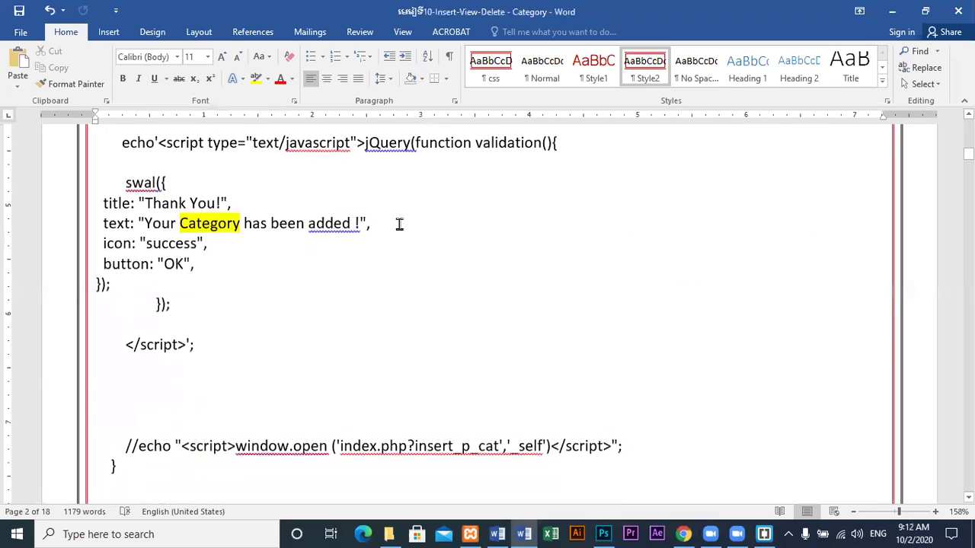
scroll(382, 241, "down", 5)
scroll(382, 240, "down", 5)
scroll(382, 240, "down", 5)
scroll(384, 241, "down", 3)
scroll(384, 241, "down", 3)
scroll(384, 241, "down", 3)
scroll(384, 241, "down", 3)
scroll(384, 241, "down", 3)
scroll(383, 241, "down", 4)
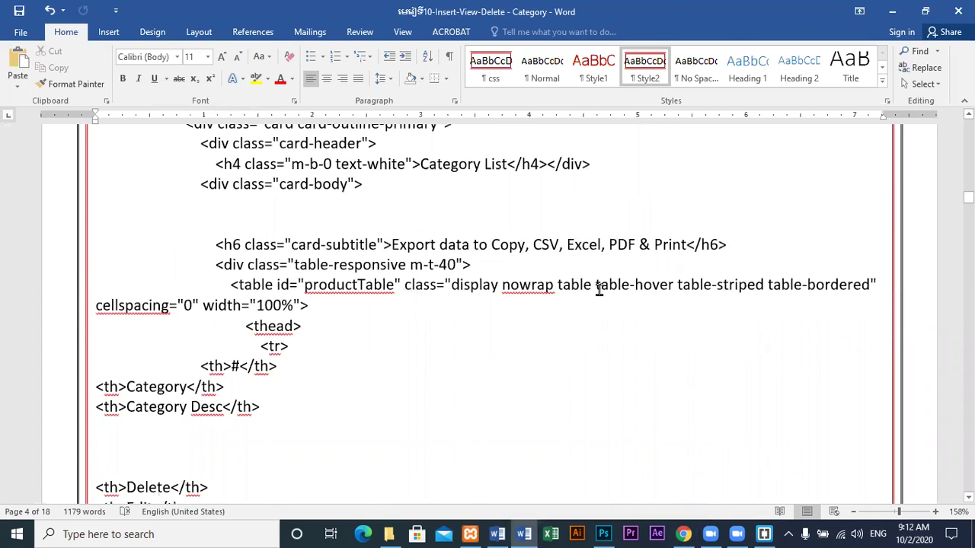
- Highlight the table name 'categories' in the select query yellow
scroll(599, 289, "down", 3)
scroll(599, 290, "down", 3)
scroll(599, 290, "down", 3)
scroll(599, 290, "down", 1)
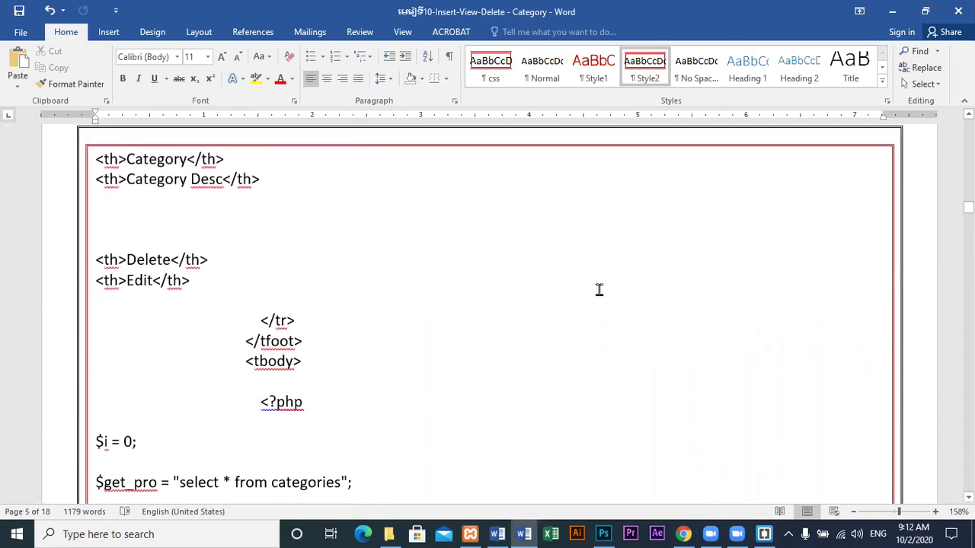
scroll(598, 290, "down", 4)
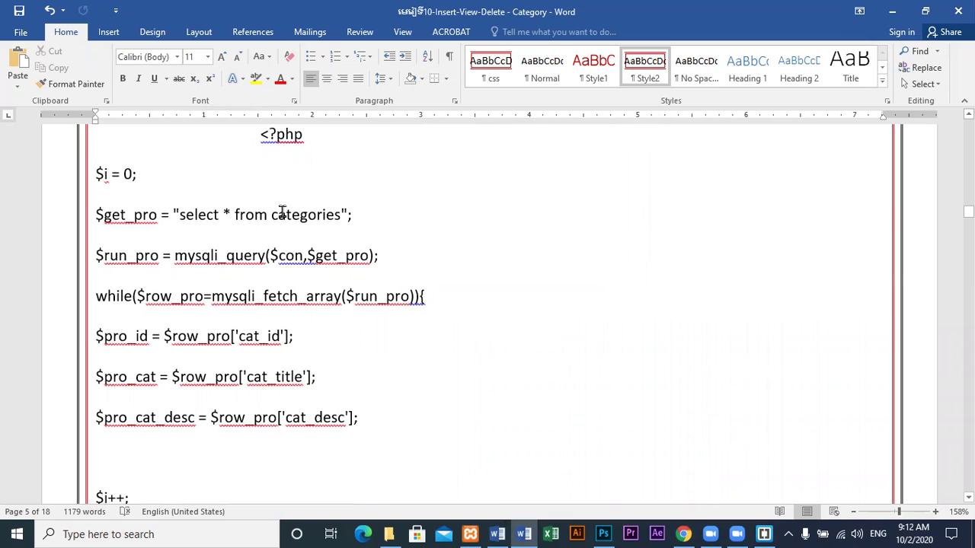
left_click_drag(271, 214, 341, 215)
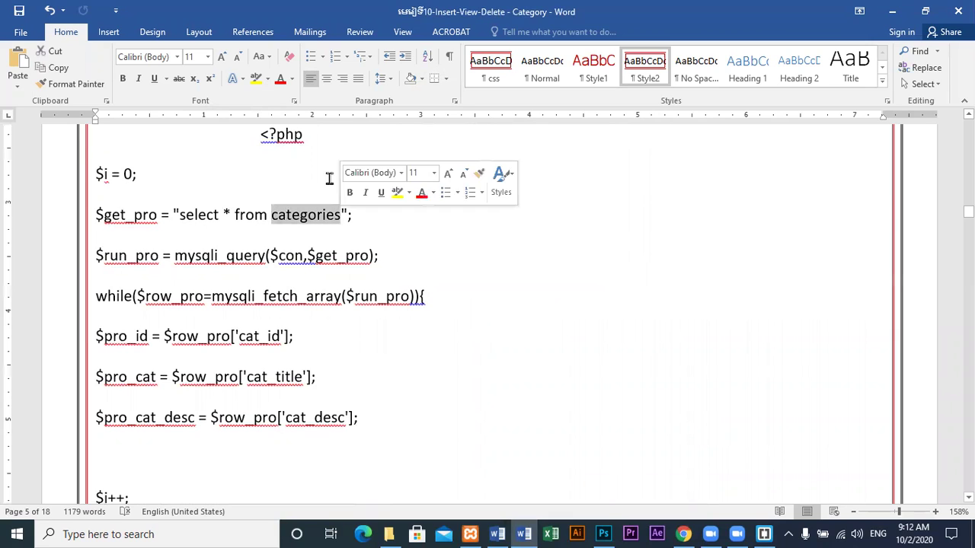
left_click(258, 79)
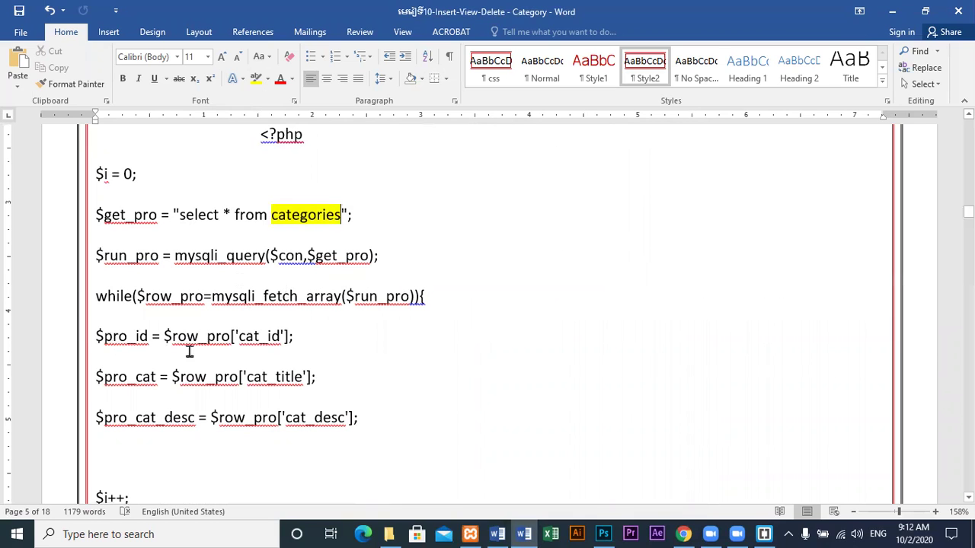
- Check cat_id in the id line and scroll down to the delete <script> section
scroll(292, 299, "down", 1)
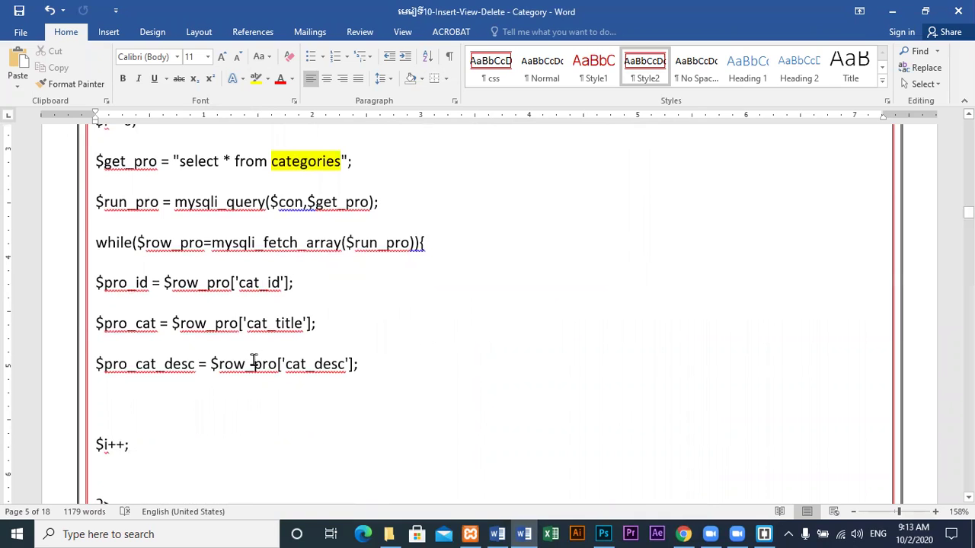
left_click_drag(240, 284, 288, 282)
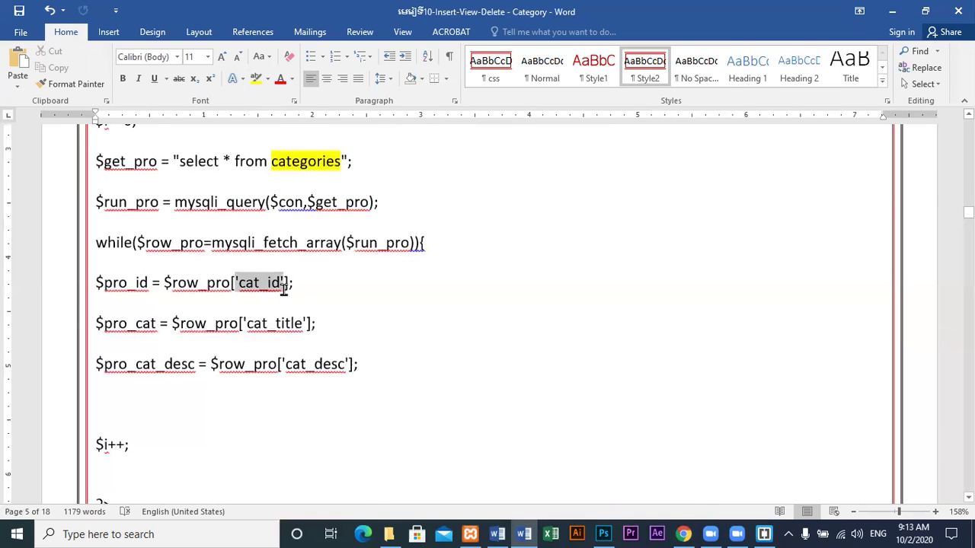
left_click(312, 323)
scroll(349, 359, "down", 2)
scroll(349, 359, "down", 4)
scroll(348, 360, "down", 4)
scroll(349, 360, "down", 4)
scroll(349, 359, "down", 4)
scroll(349, 360, "down", 4)
scroll(349, 360, "down", 4)
scroll(349, 360, "down", 4)
scroll(349, 359, "down", 5)
scroll(348, 359, "down", 5)
scroll(349, 359, "up", 1)
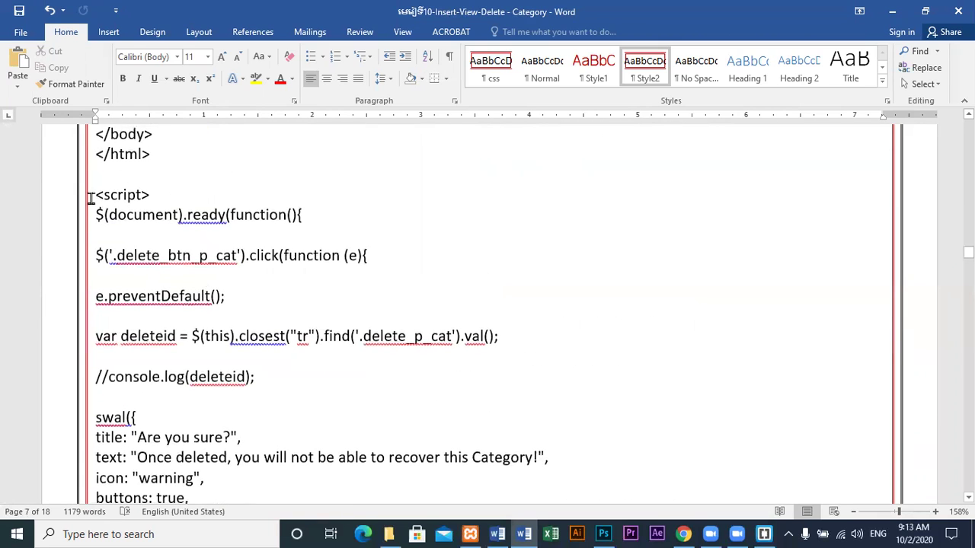
- Select and review the delete script starting at <script>
left_click_drag(90, 198, 265, 377)
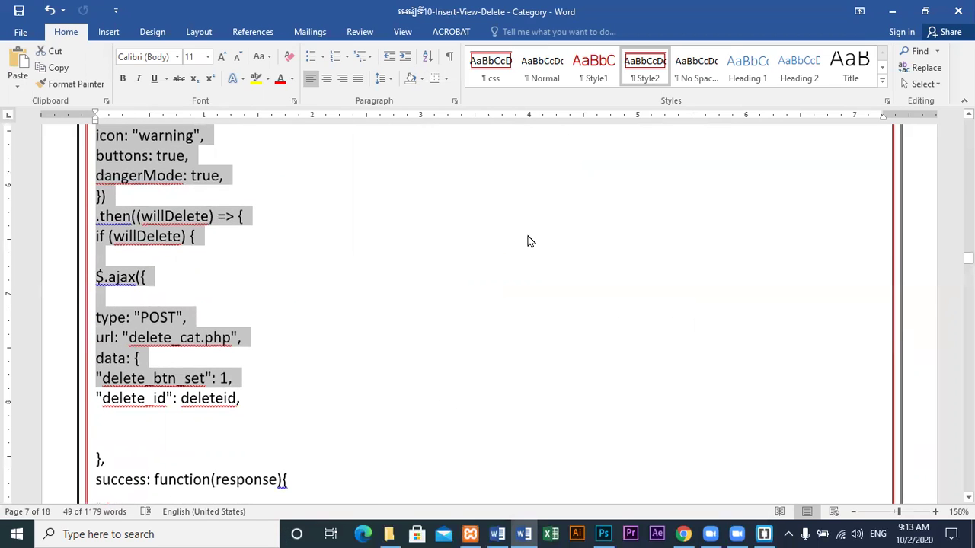
scroll(462, 348, "down", 1)
scroll(217, 353, "down", 4)
scroll(269, 350, "down", 4)
scroll(270, 353, "down", 4)
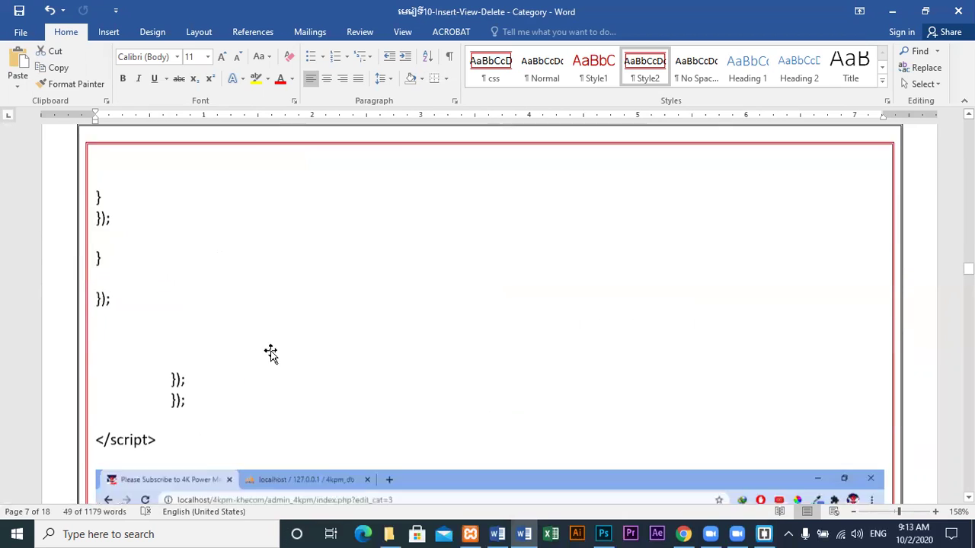
scroll(270, 352, "down", 4)
scroll(270, 353, "down", 4)
scroll(270, 353, "up", 4)
scroll(270, 351, "down", 10)
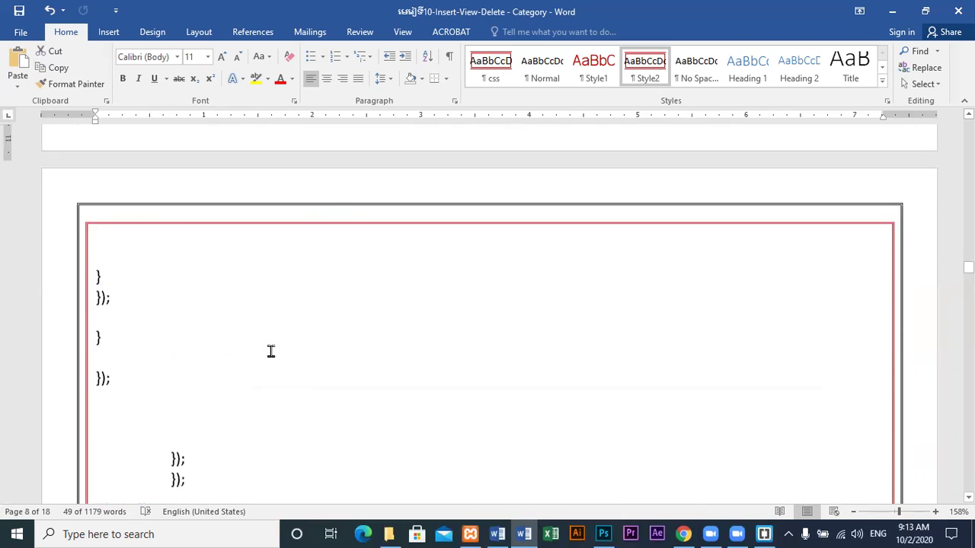
scroll(270, 351, "up", 5)
scroll(270, 351, "up", 2)
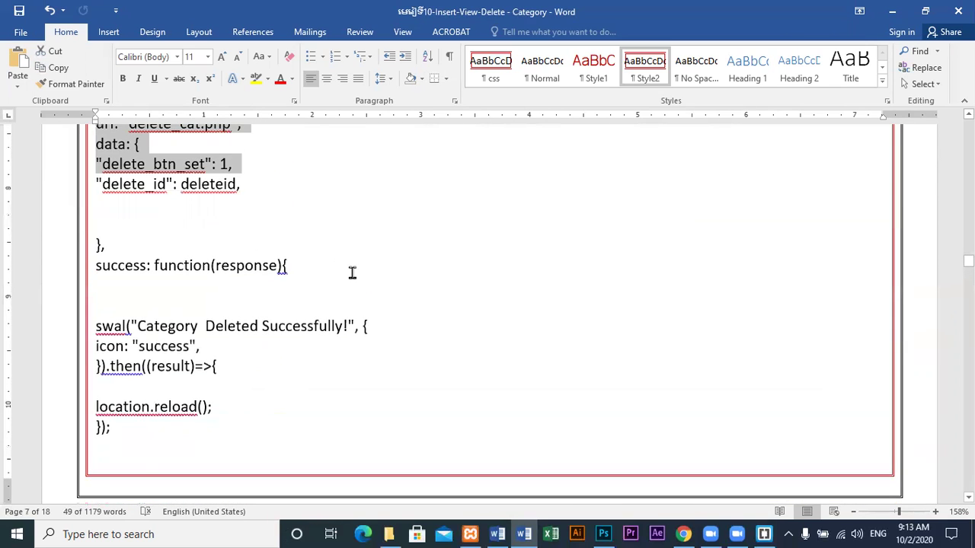
scroll(349, 277, "up", 4)
left_click(258, 289)
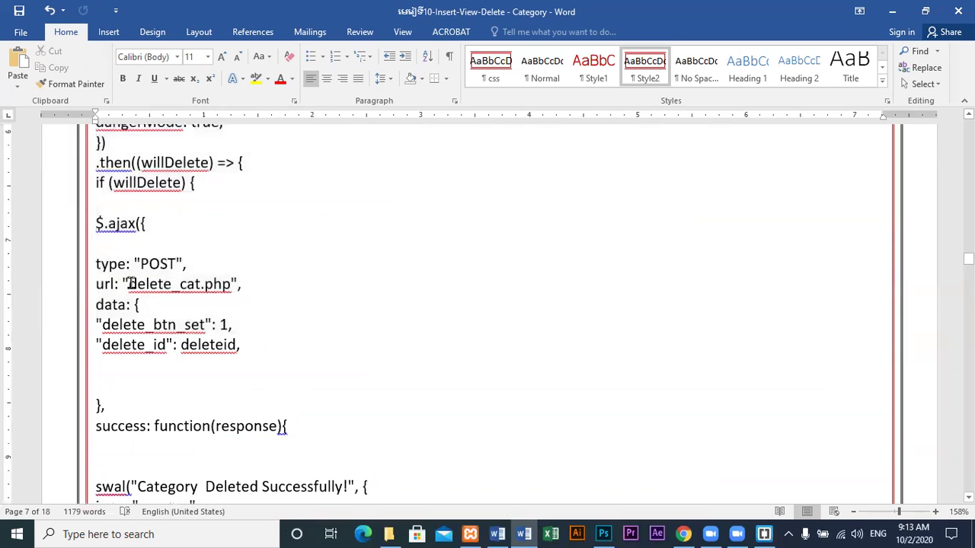
- Highlight delete_cat.php in the AJAX url line yellow and bring Brackets forward
left_click_drag(128, 284, 230, 285)
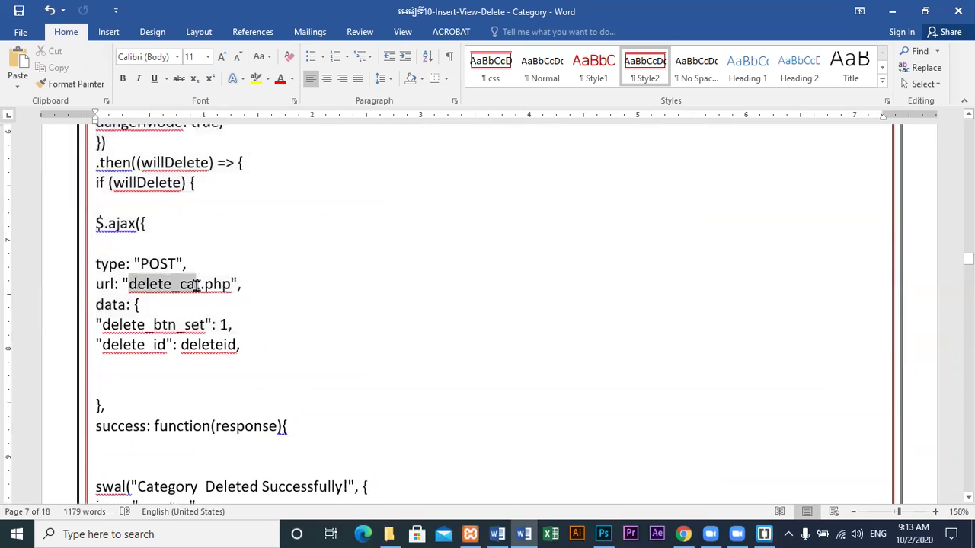
left_click(256, 79)
scroll(304, 374, "up", 2)
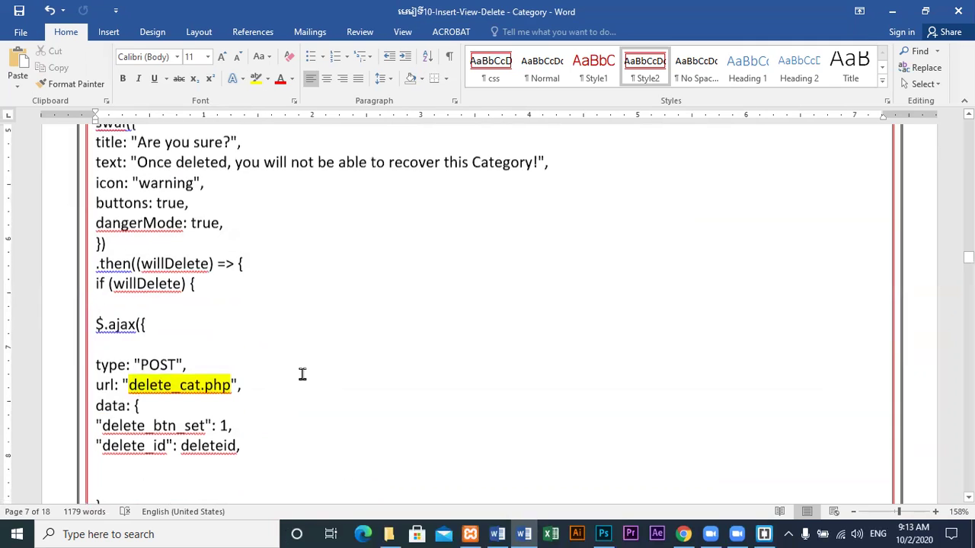
left_click(764, 533)
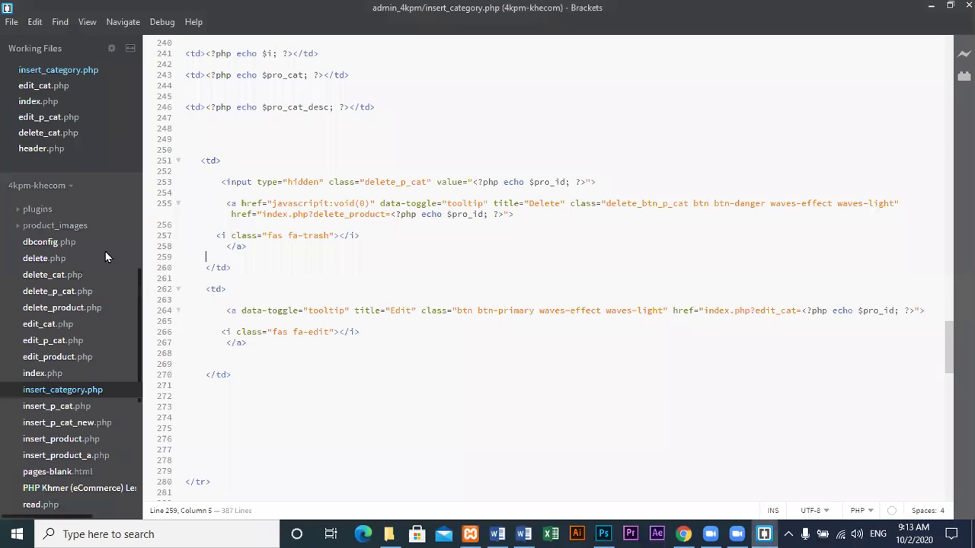
- Open delete_cat.php, check cat_id in its DELETE FROM categories query, then return to Word
left_click(53, 276)
left_click(297, 292)
left_click_drag(339, 254, 458, 254)
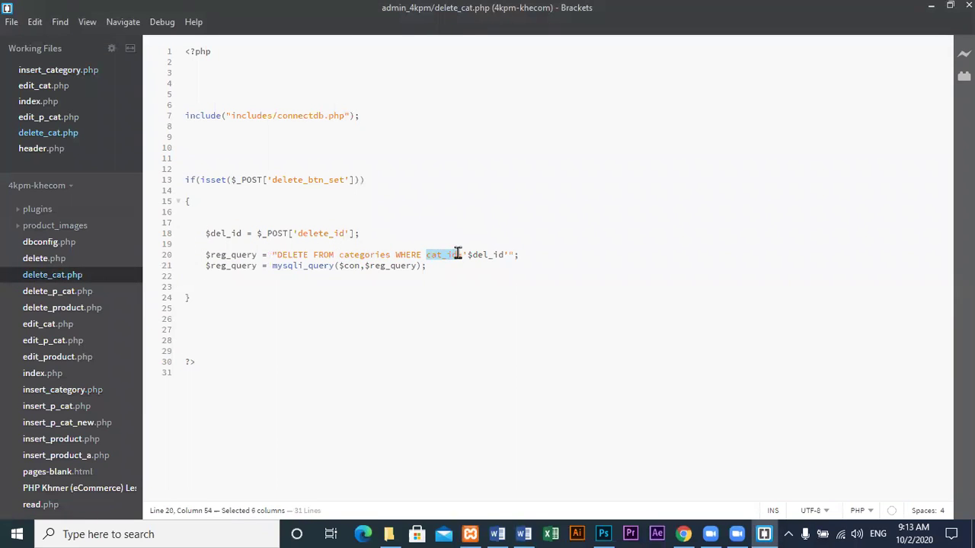
left_click(524, 534)
scroll(564, 302, "down", 5)
scroll(563, 302, "down", 5)
- Scroll the Word lesson to the edit-category PHP code reading cat_id, cat_title and cat_desc
scroll(561, 303, "down", 5)
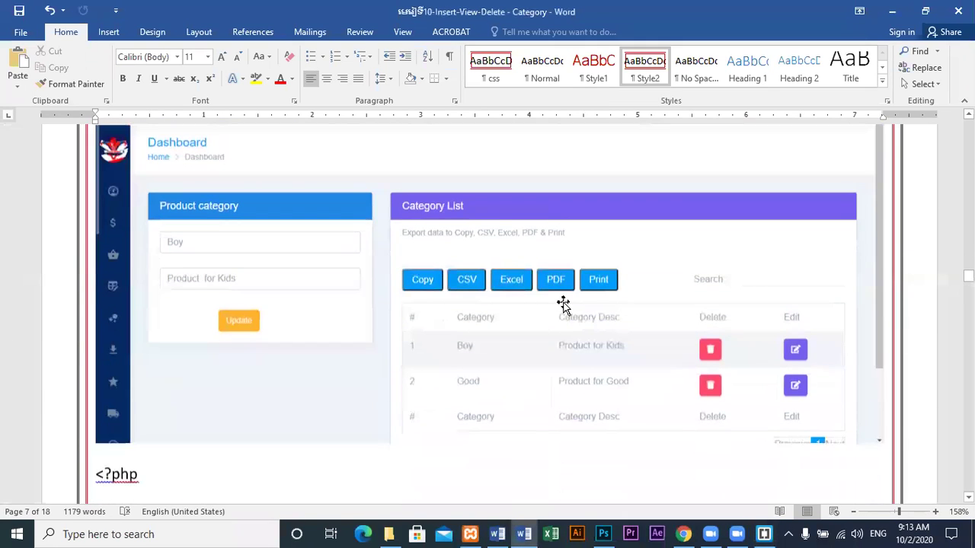
scroll(256, 327, "down", 3)
scroll(309, 335, "down", 3)
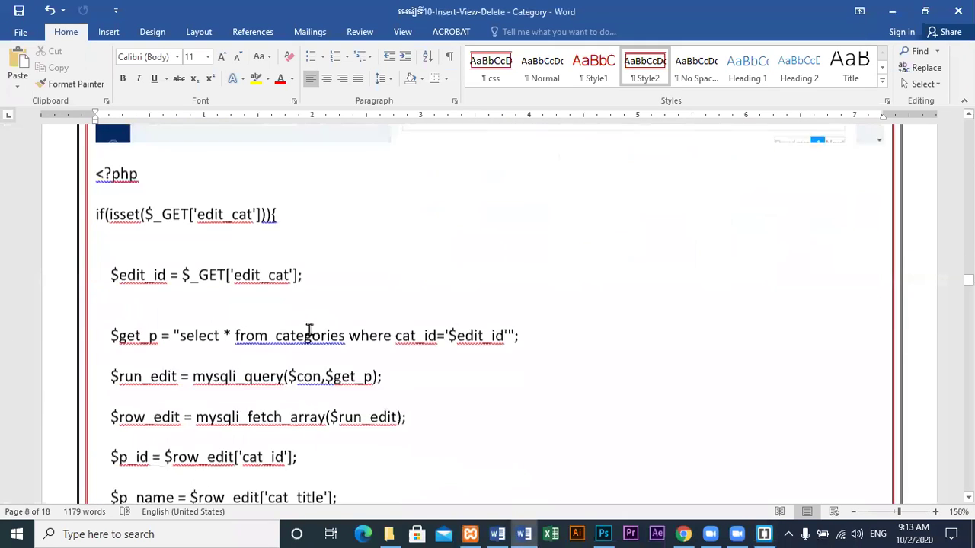
scroll(386, 275, "down", 4)
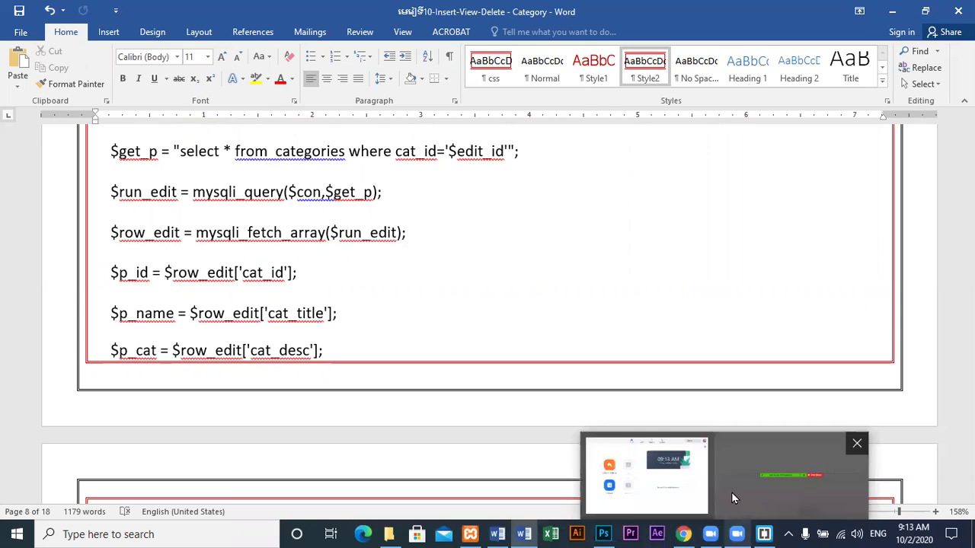
mouse_move(497, 533)
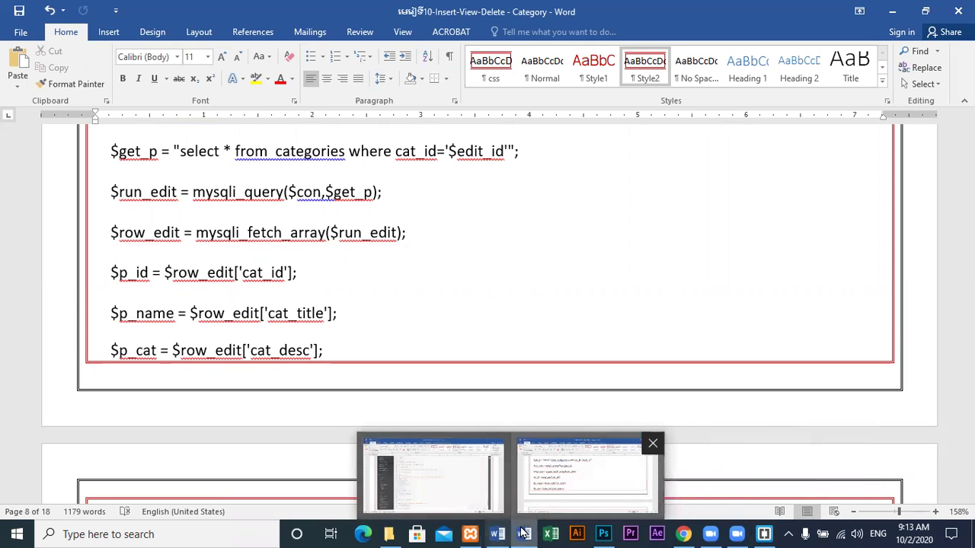
- Open edit_cat.php in Brackets at the table-row code with the Delete link, then return to Word
left_click(762, 533)
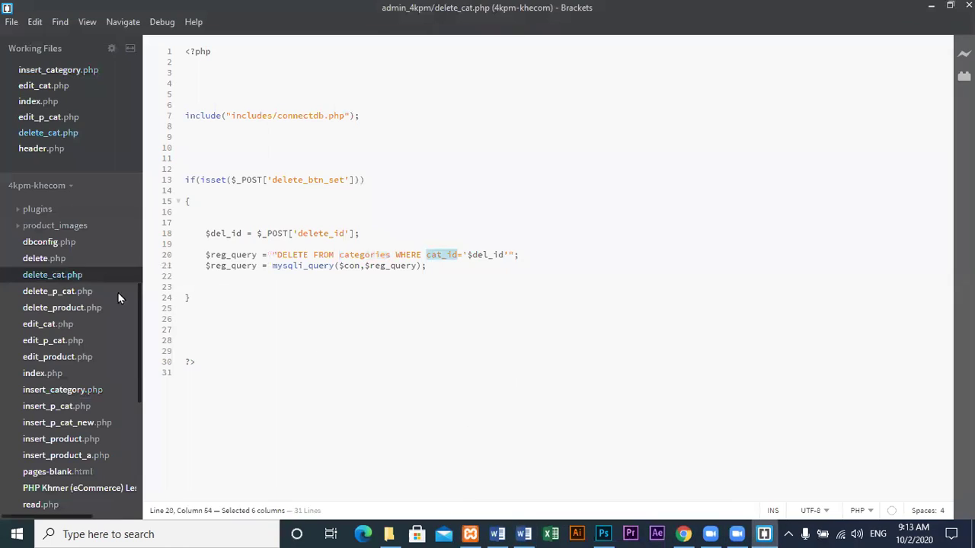
left_click(55, 274)
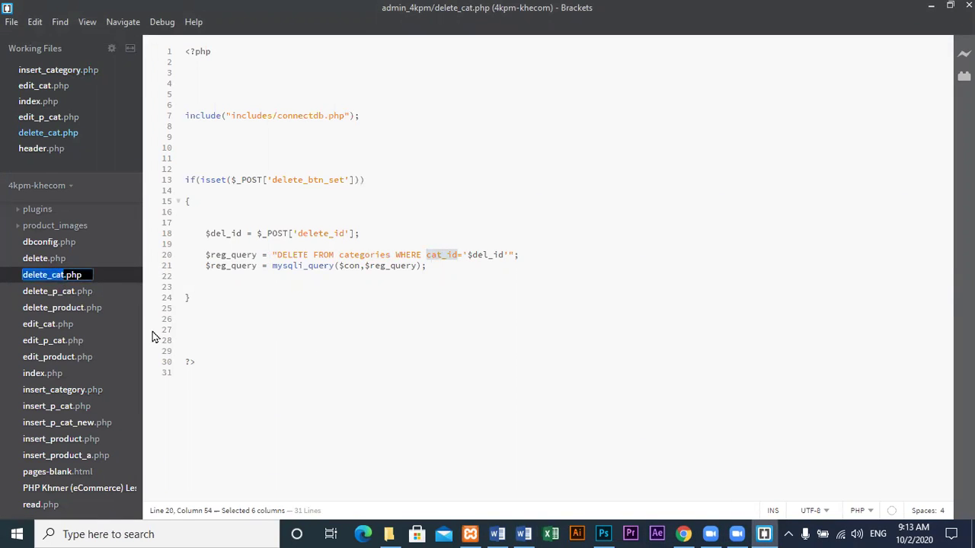
left_click(55, 320)
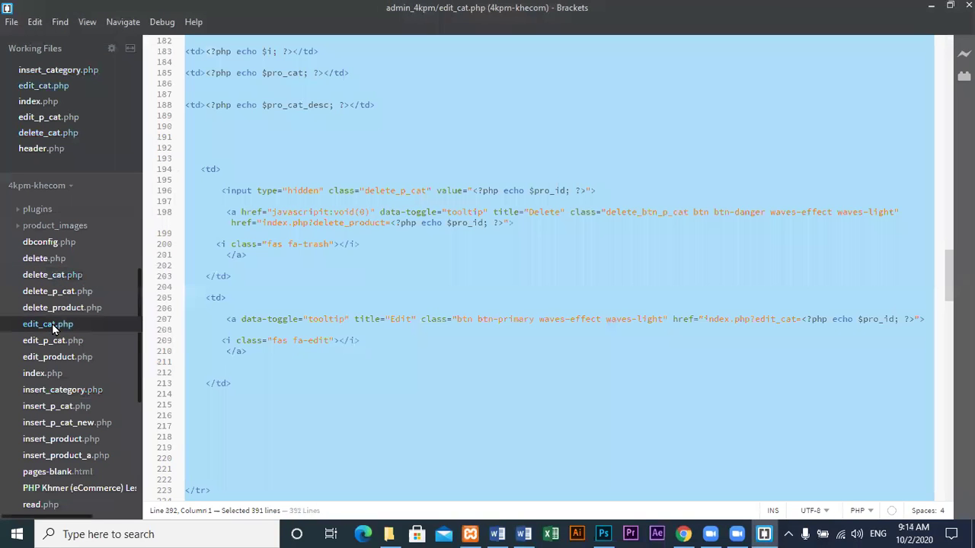
left_click(483, 278)
scroll(381, 304, "up", 5)
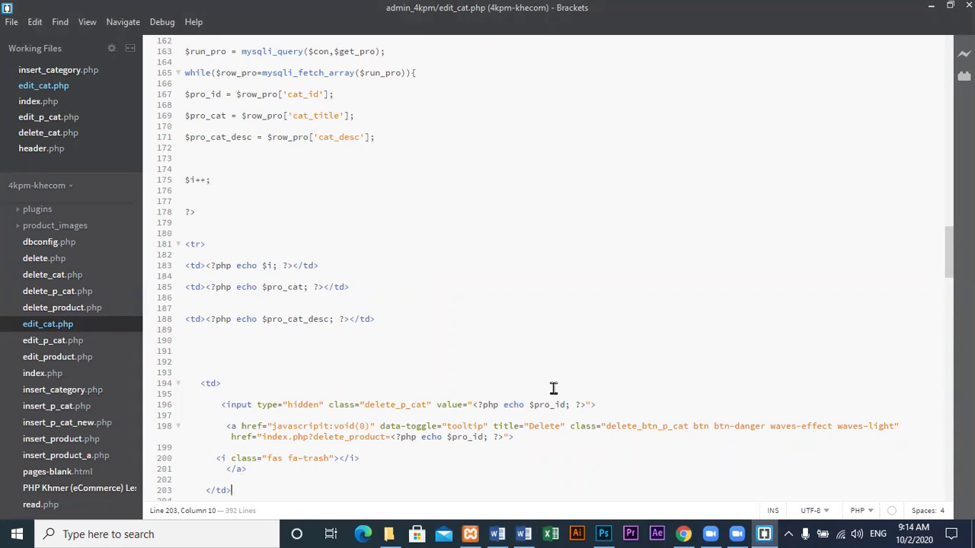
left_click(526, 533)
- Highlight the Delete link's data-toggle tooltip and title Delete attributes yellow
scroll(472, 329, "down", 5)
scroll(472, 329, "down", 5)
scroll(472, 329, "down", 5)
scroll(472, 329, "down", 5)
scroll(472, 329, "down", 3)
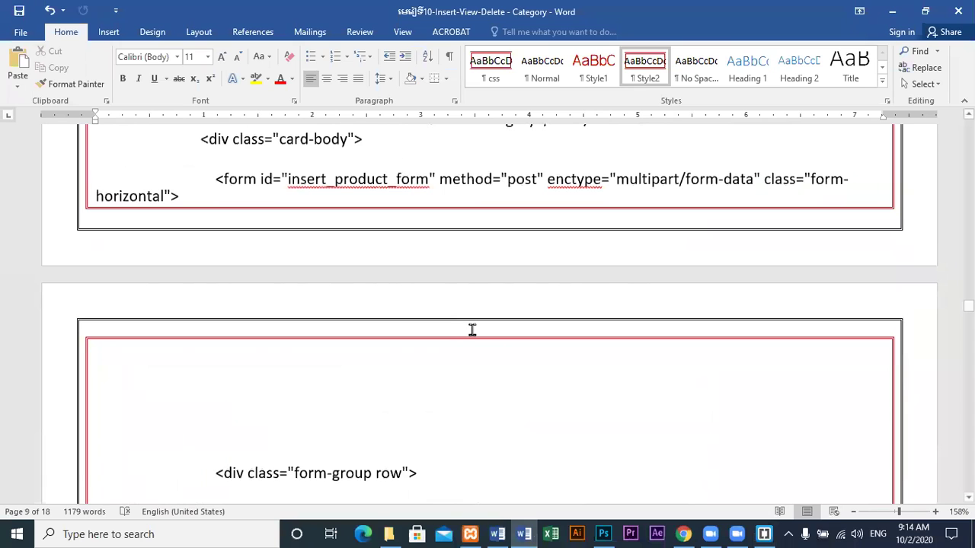
scroll(473, 329, "down", 2)
scroll(473, 329, "down", 4)
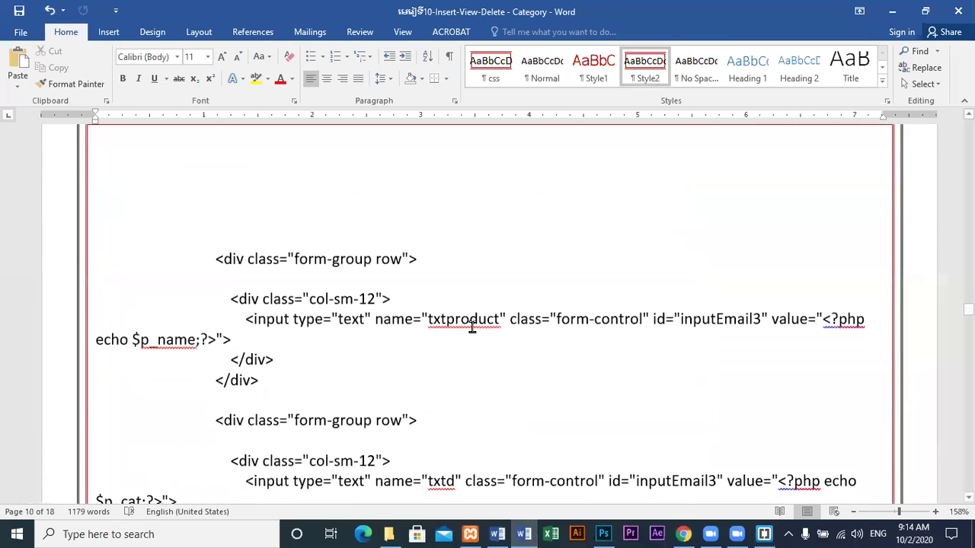
scroll(472, 328, "down", 5)
scroll(473, 328, "down", 5)
scroll(473, 327, "down", 2)
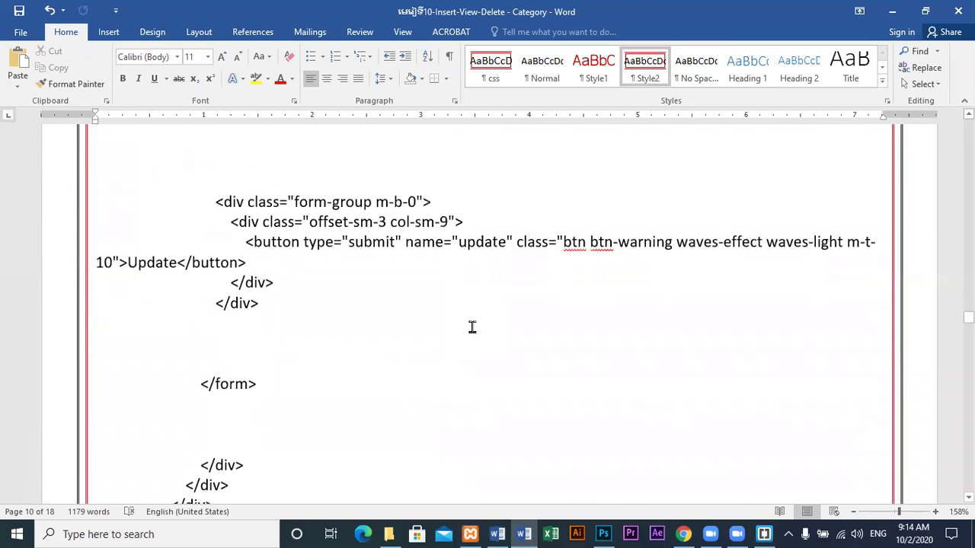
scroll(472, 327, "down", 5)
scroll(472, 327, "down", 2)
scroll(472, 328, "down", 4)
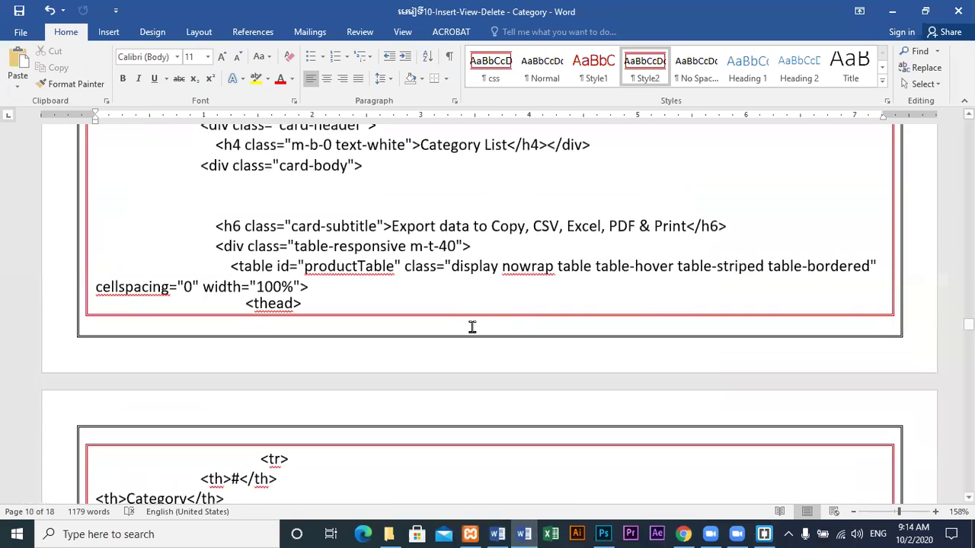
scroll(472, 327, "down", 2)
scroll(472, 328, "down", 3)
scroll(473, 327, "down", 5)
scroll(472, 328, "down", 5)
scroll(472, 327, "down", 2)
scroll(472, 327, "down", 5)
scroll(472, 328, "down", 5)
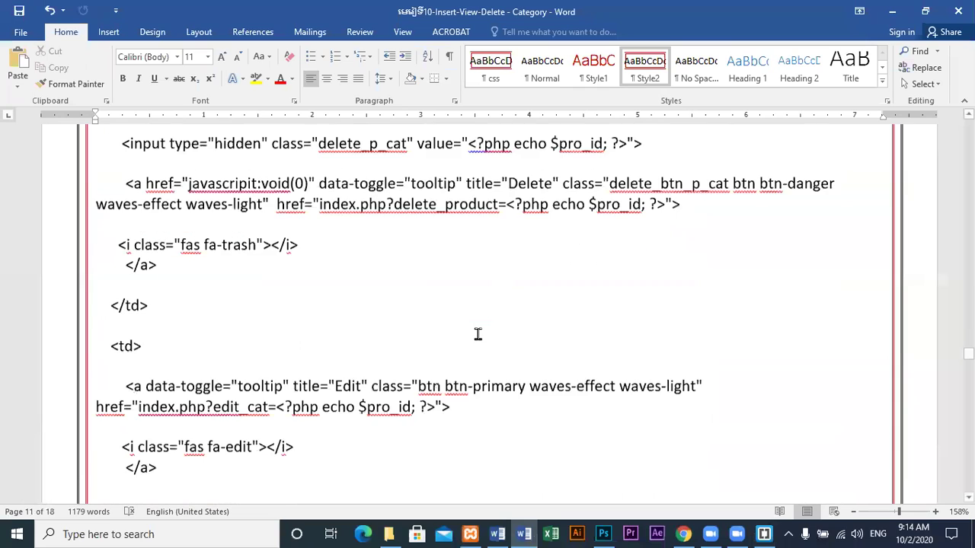
scroll(477, 333, "down", 1)
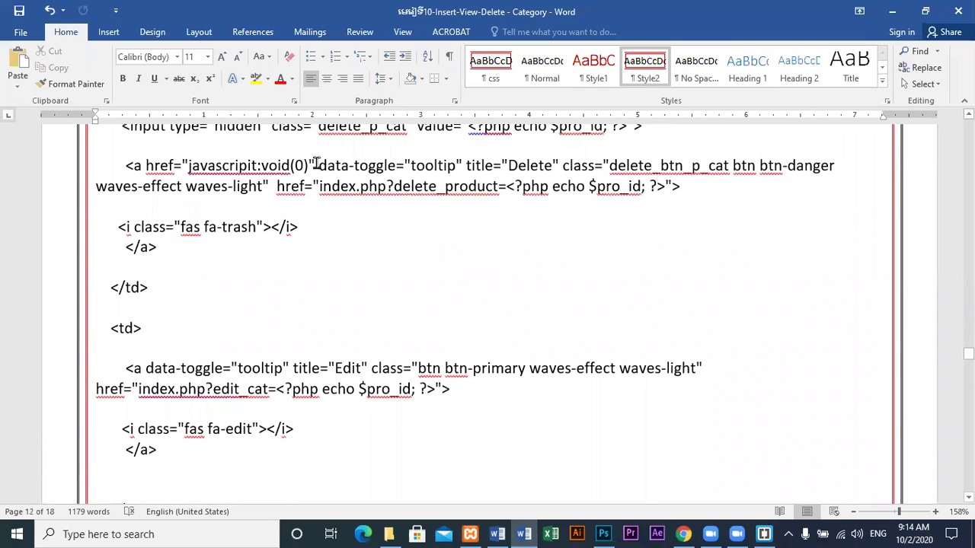
left_click_drag(316, 166, 560, 166)
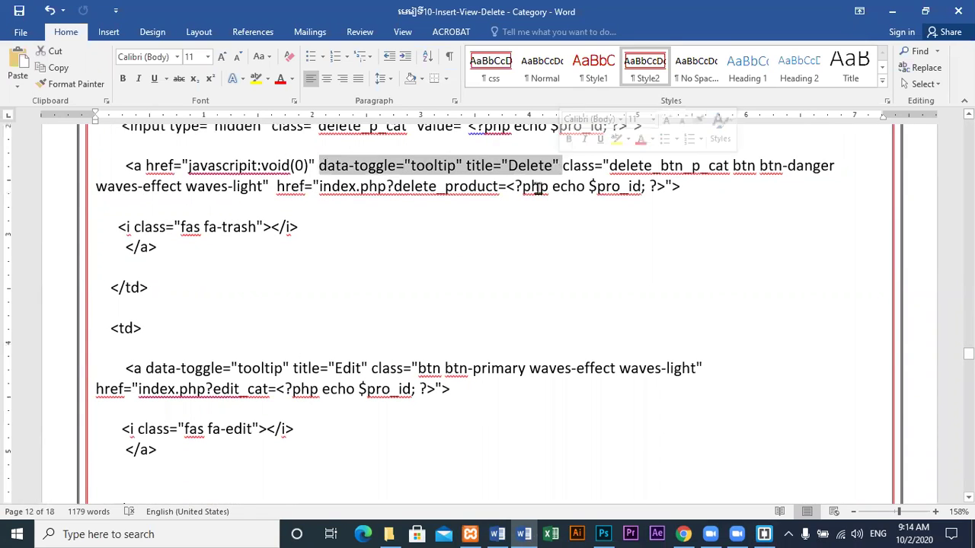
left_click(256, 78)
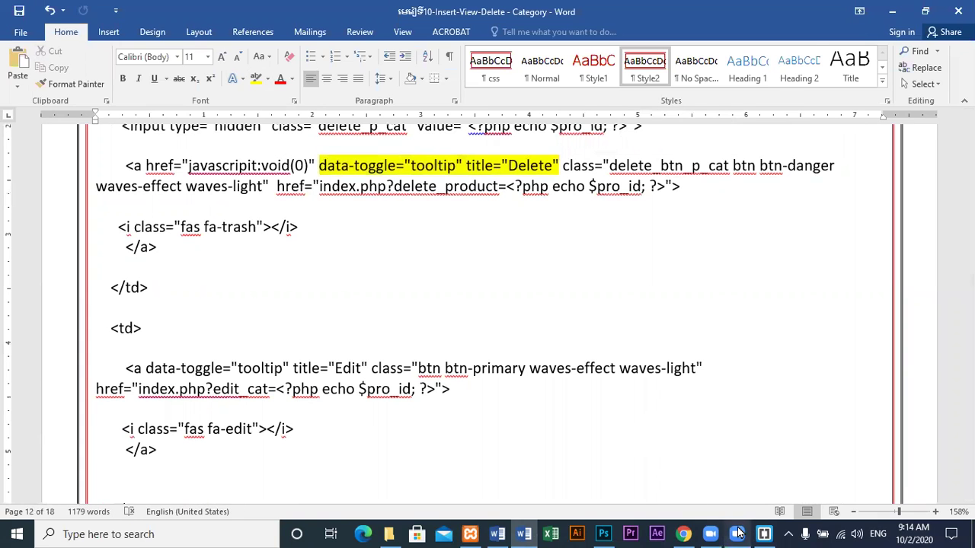
- Check the Delete tooltip on the category admin page, then bring up edit_cat.php in Brackets
left_click(684, 534)
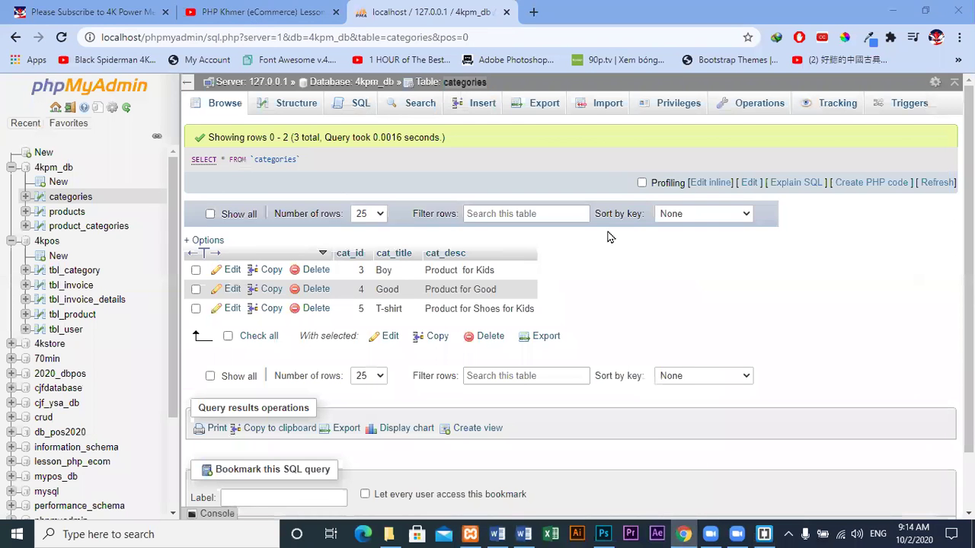
left_click(229, 11)
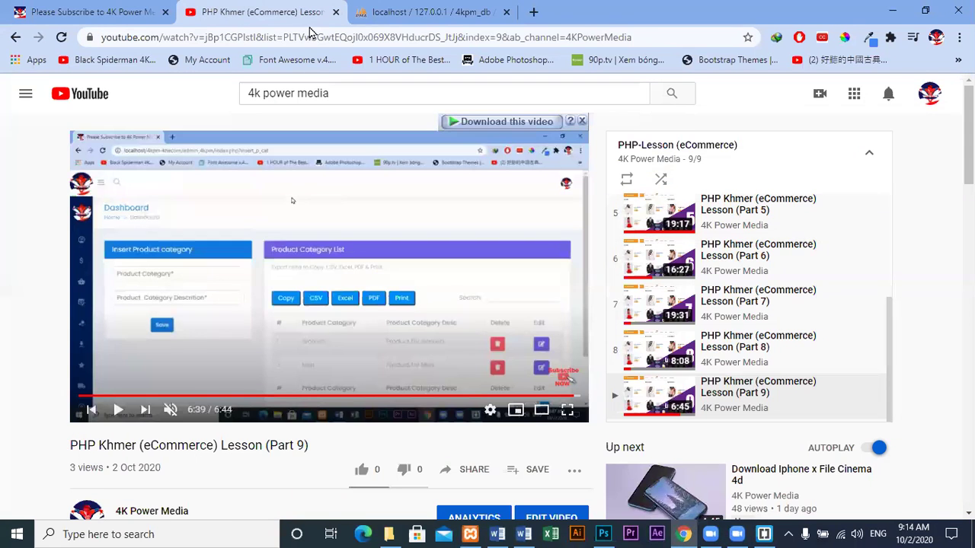
left_click(106, 10)
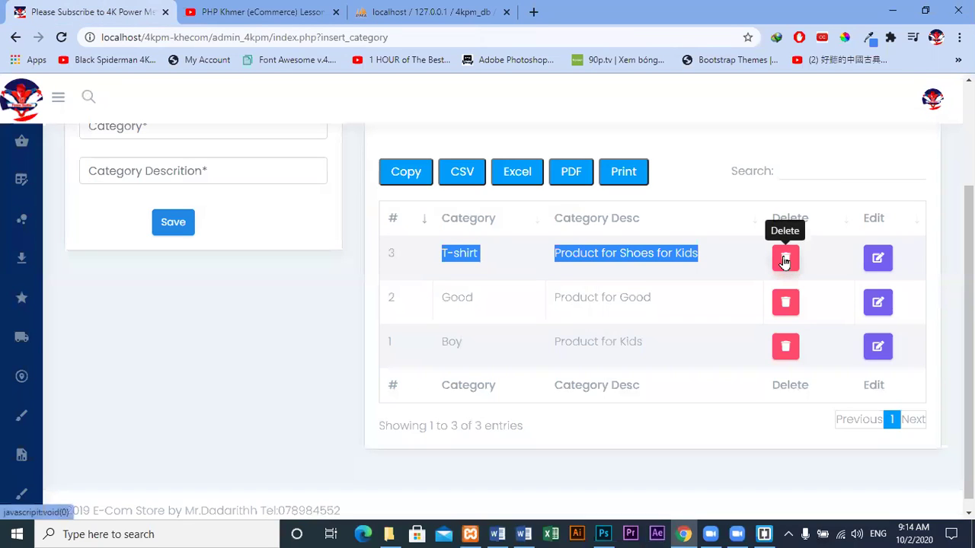
left_click(764, 534)
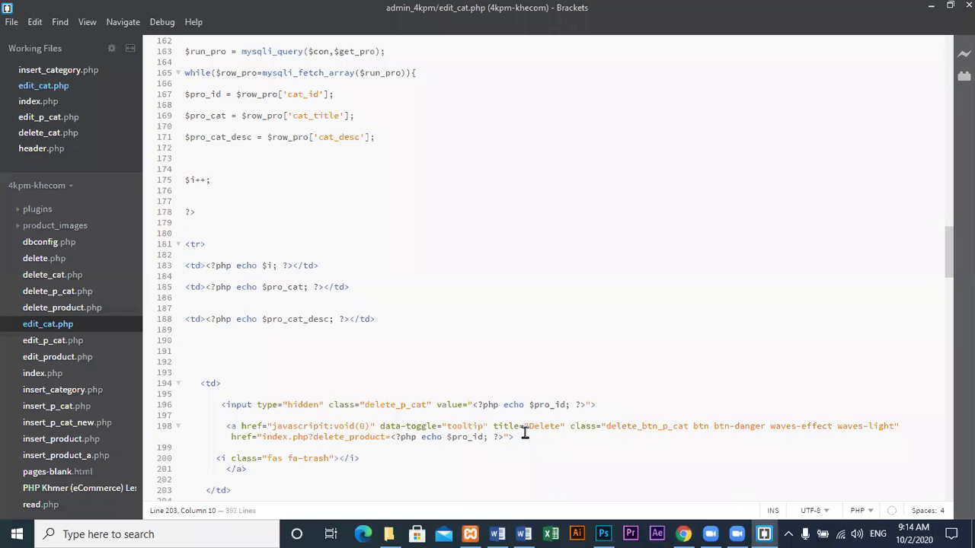
- Review the Delete link's tooltip attributes on line 198 and compare with the browser page
left_click(381, 426)
left_click_drag(384, 426, 564, 427)
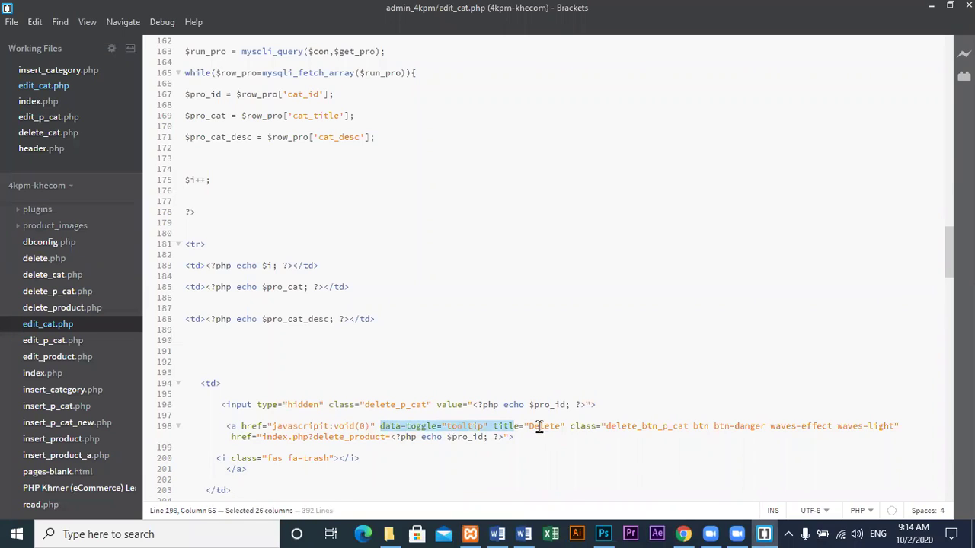
scroll(572, 448, "down", 2)
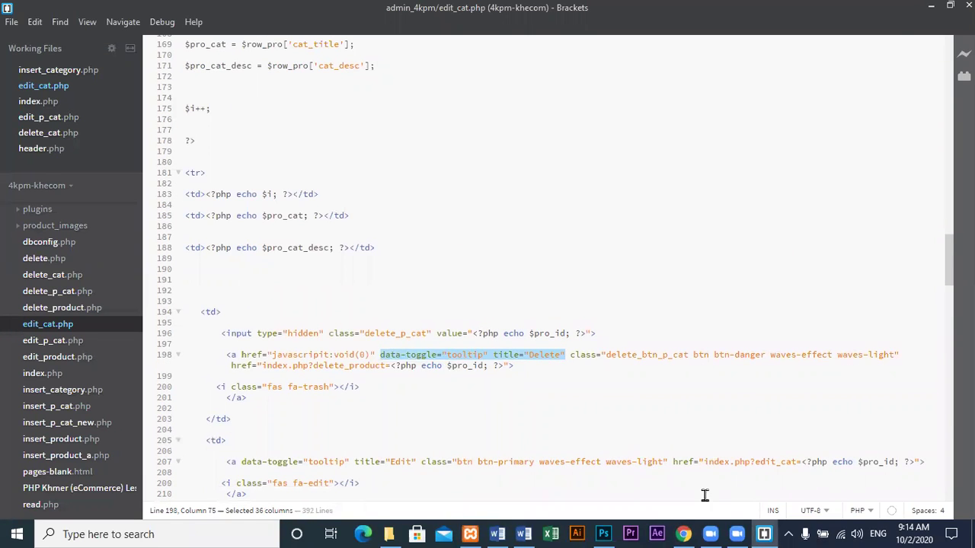
left_click(683, 534)
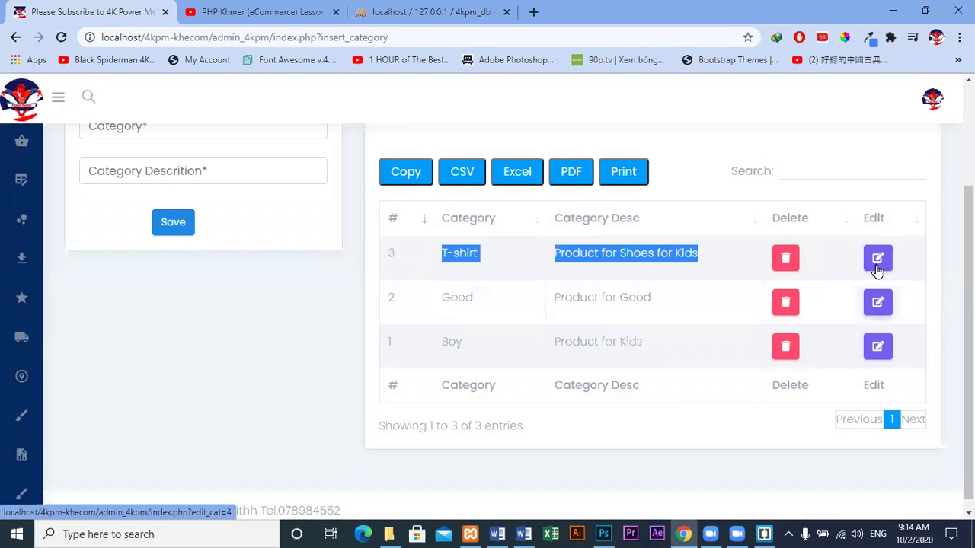
- Review the Edit link's data-toggle and title attributes on line 207, then return to the category page
left_click(764, 534)
scroll(583, 415, "down", 4)
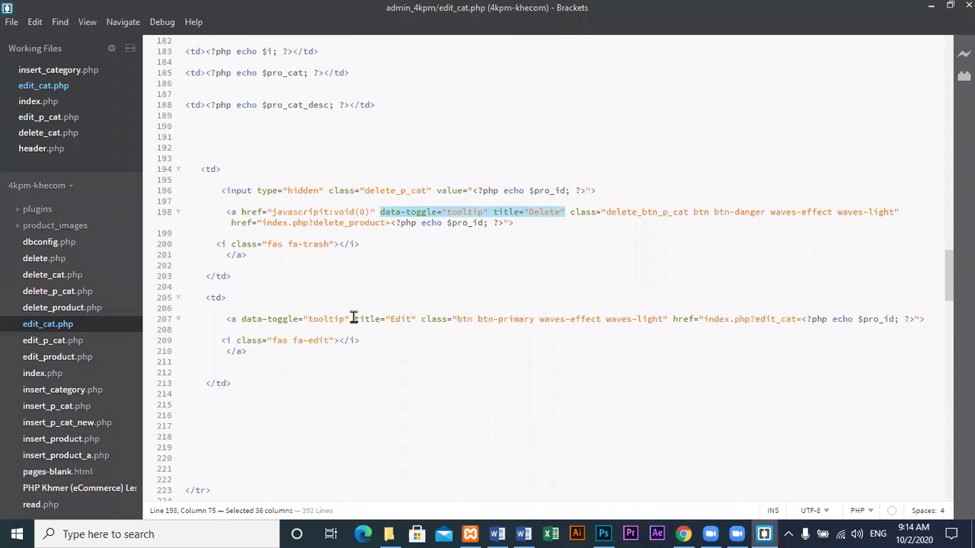
left_click_drag(354, 319, 406, 319)
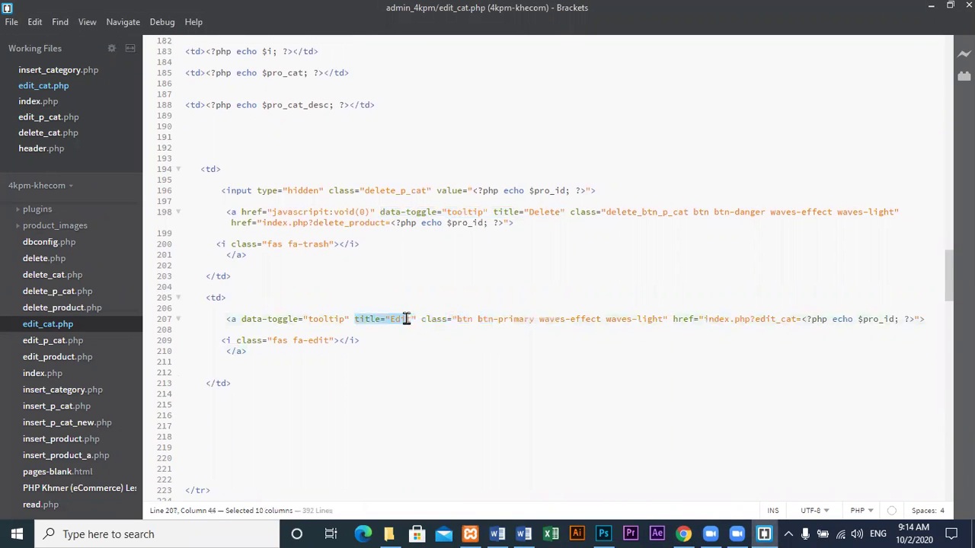
left_click_drag(241, 319, 418, 319)
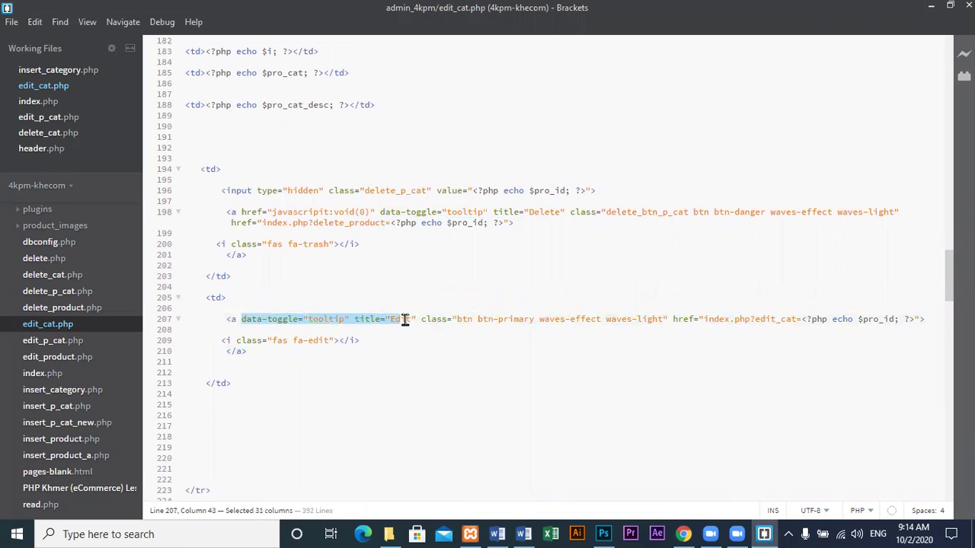
left_click(683, 534)
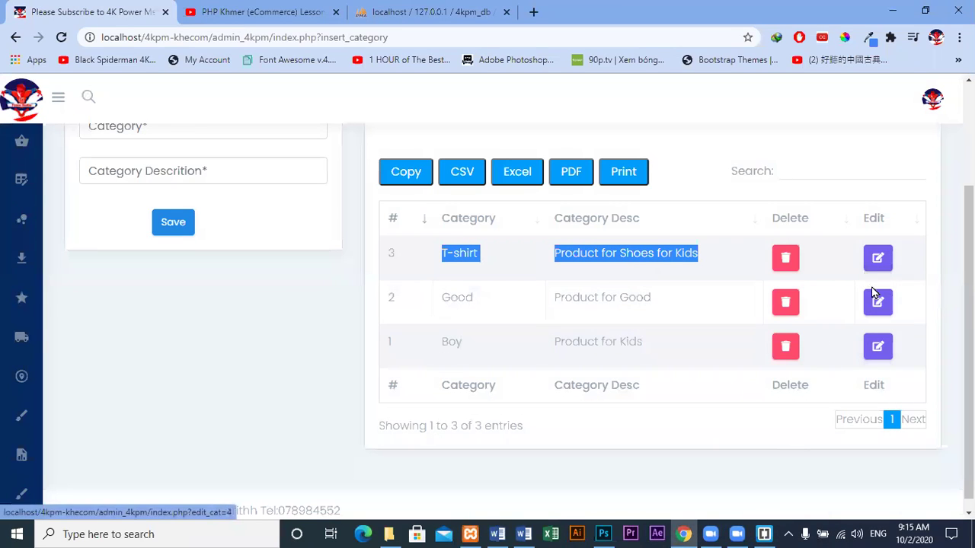
scroll(461, 376, "up", 1)
scroll(461, 376, "up", 2)
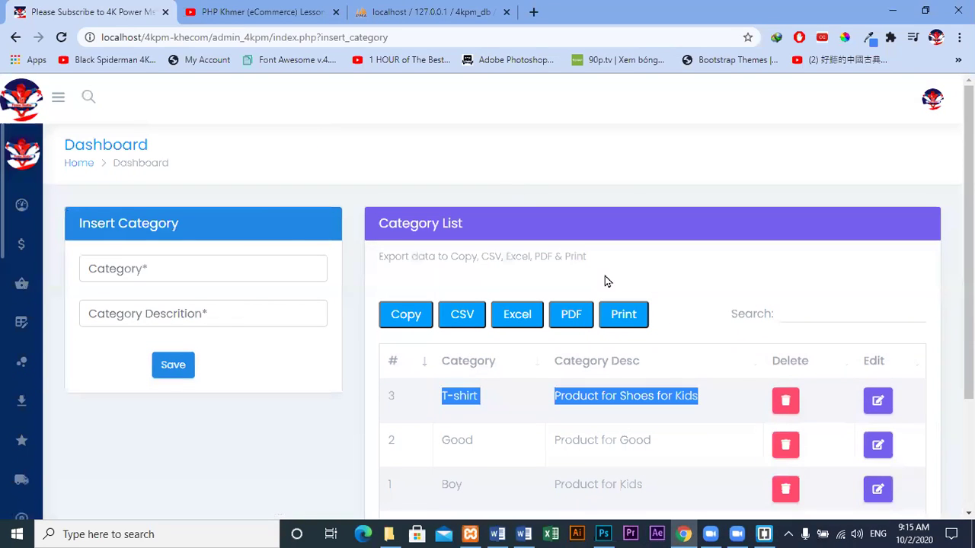
left_click(161, 271)
left_click(197, 193)
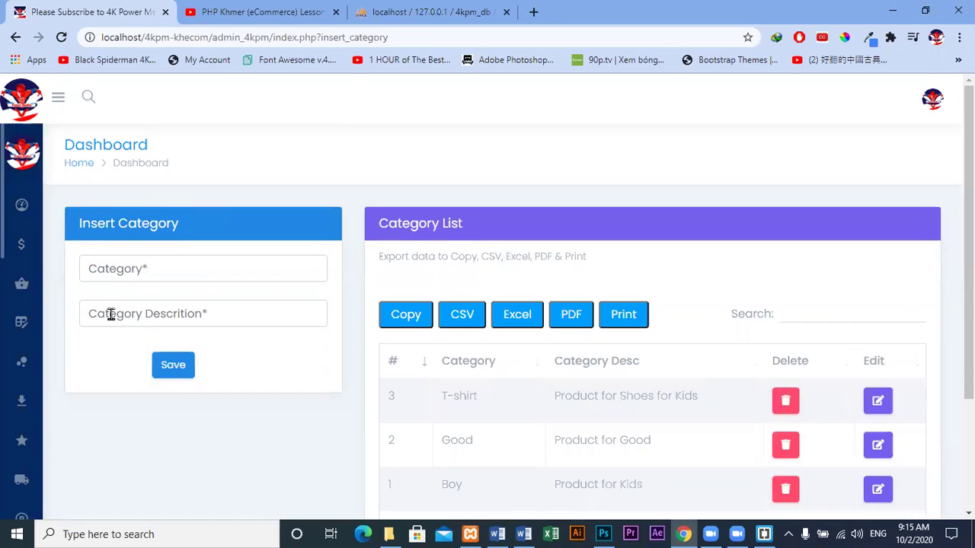
left_click(150, 316)
left_click(171, 198)
scroll(562, 293, "down", 2)
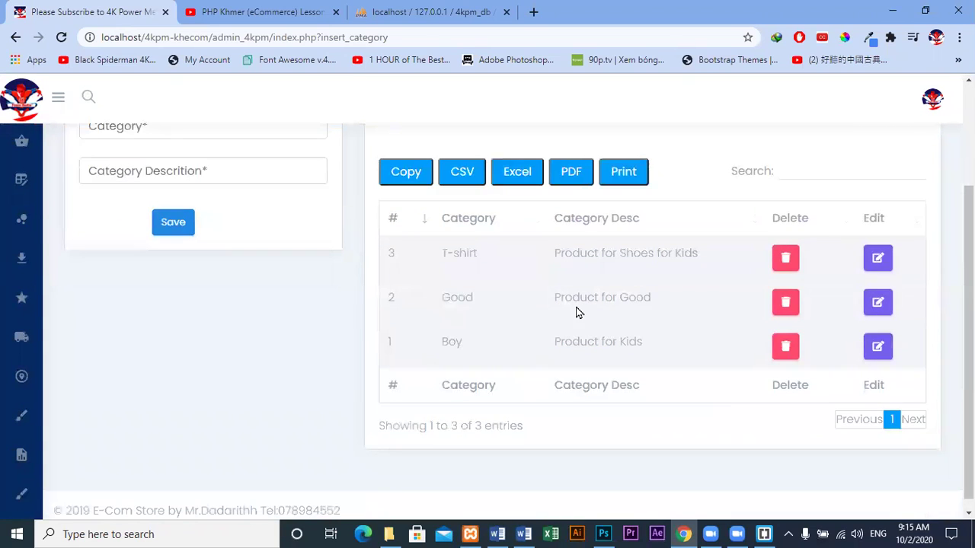
scroll(577, 312, "up", 2)
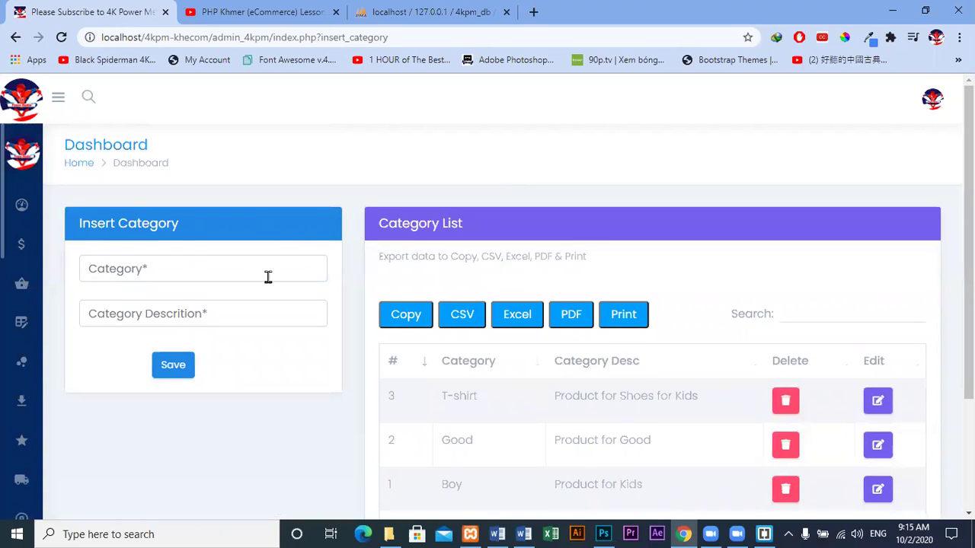
scroll(268, 276, "down", 2)
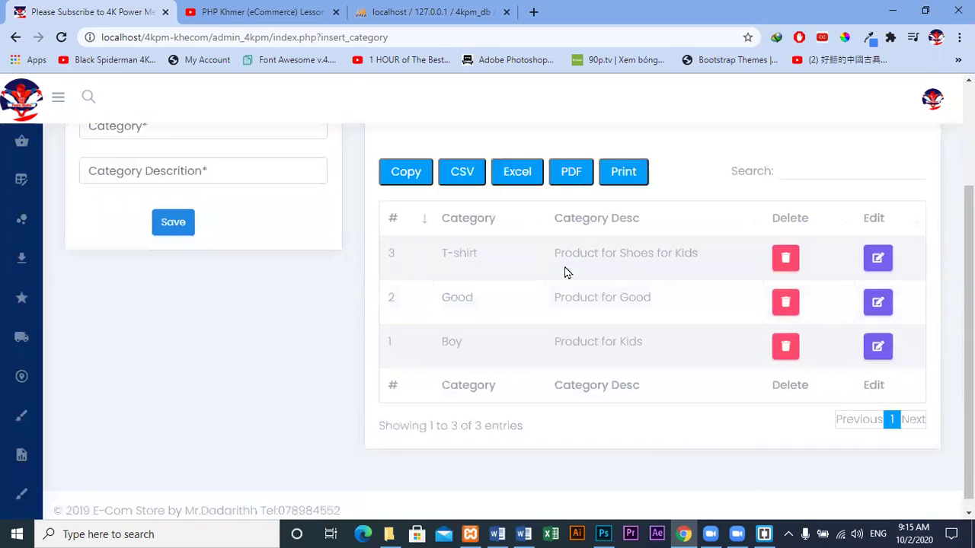
scroll(568, 273, "up", 1)
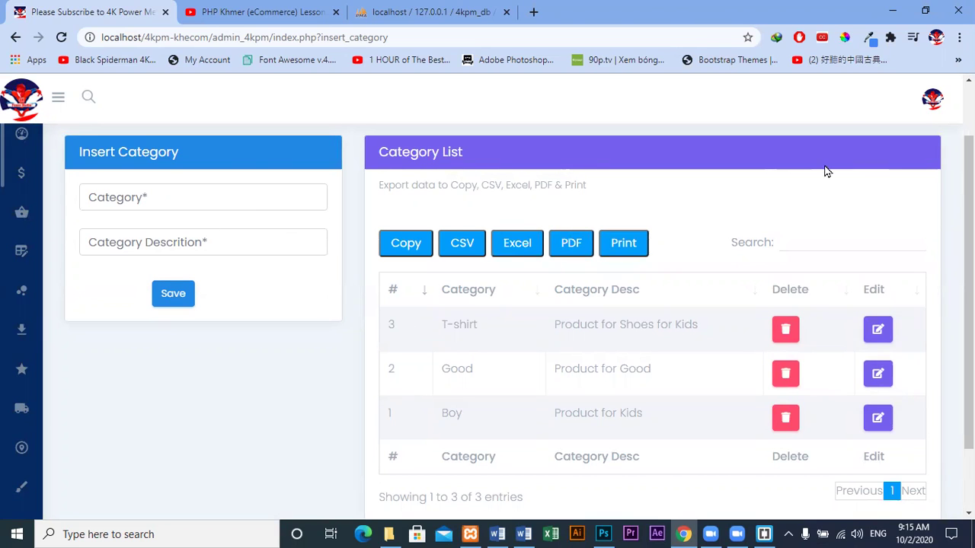
left_click(925, 10)
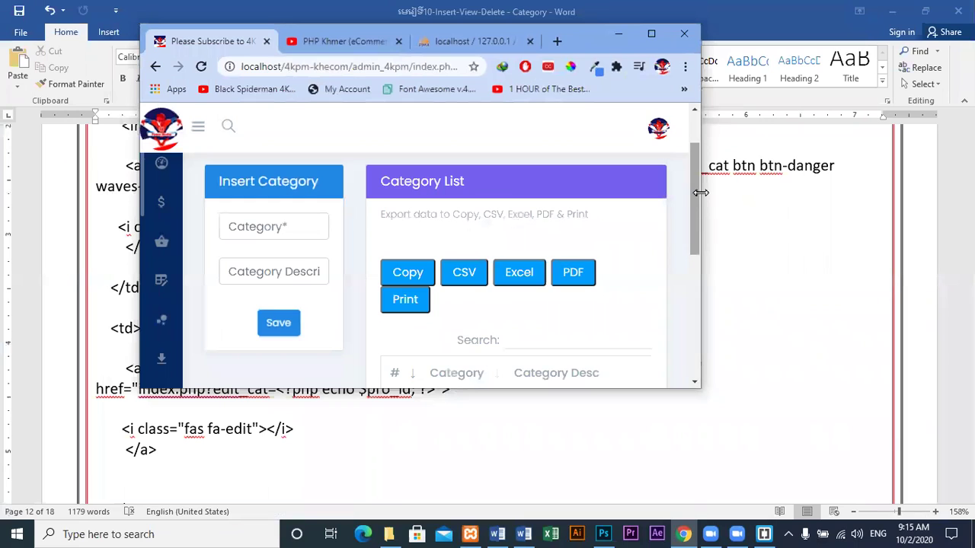
left_click_drag(702, 193, 497, 193)
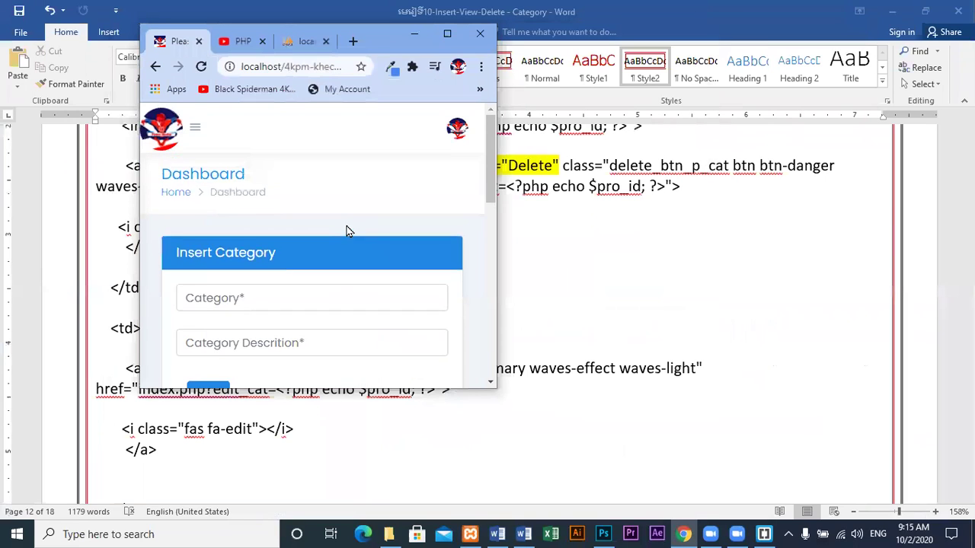
scroll(340, 226, "down", 3)
scroll(328, 206, "up", 1)
scroll(323, 199, "up", 1)
left_click(296, 228)
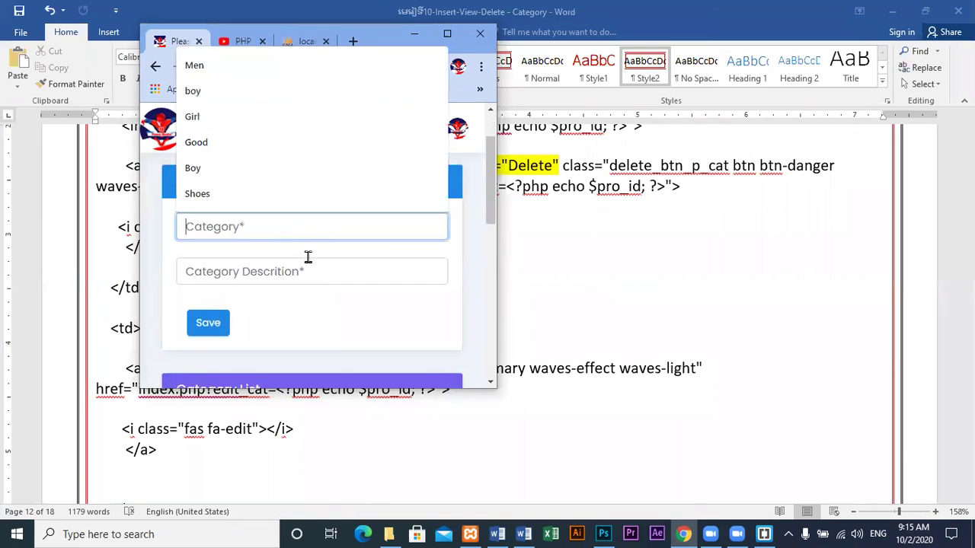
scroll(320, 275, "down", 2)
scroll(320, 277, "down", 2)
scroll(295, 260, "down", 2)
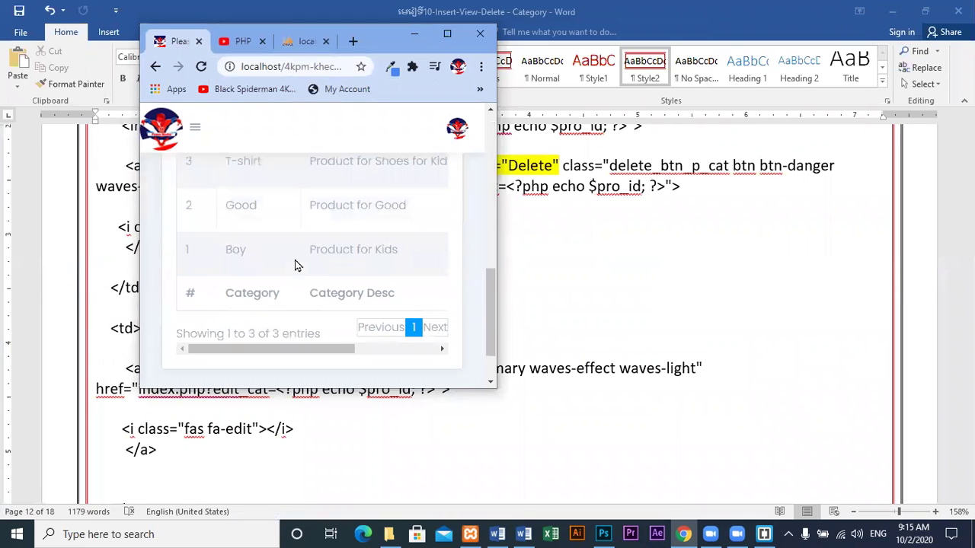
scroll(381, 301, "up", 4)
scroll(377, 290, "up", 5)
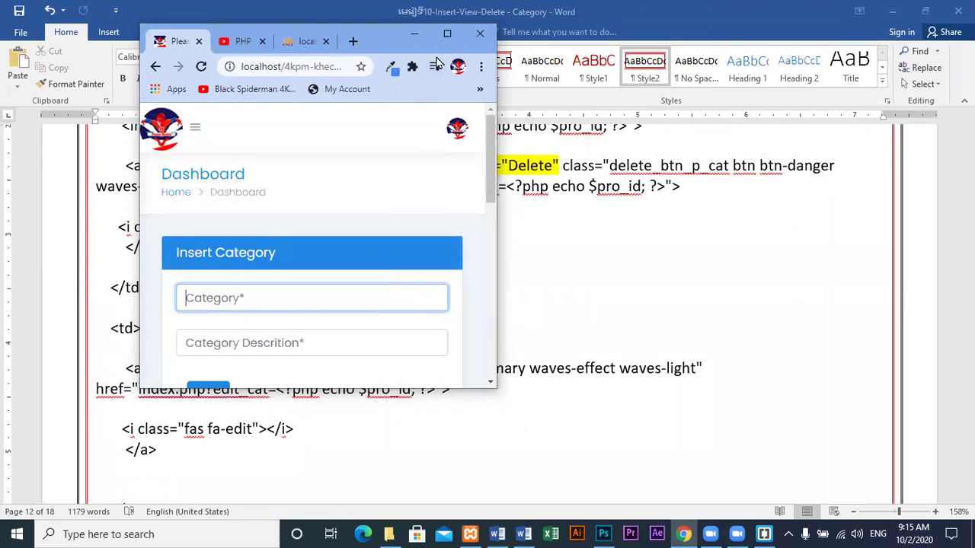
left_click(447, 33)
scroll(700, 222, "down", 1)
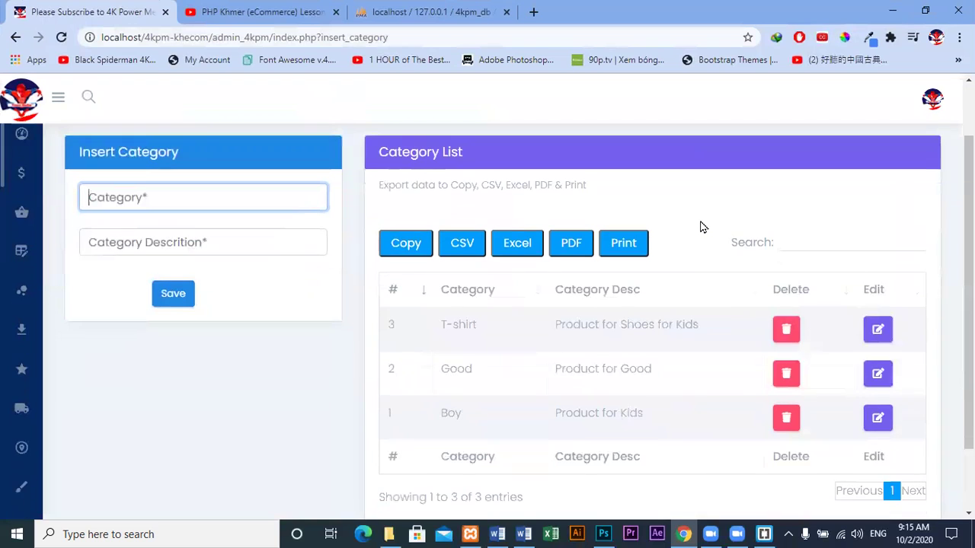